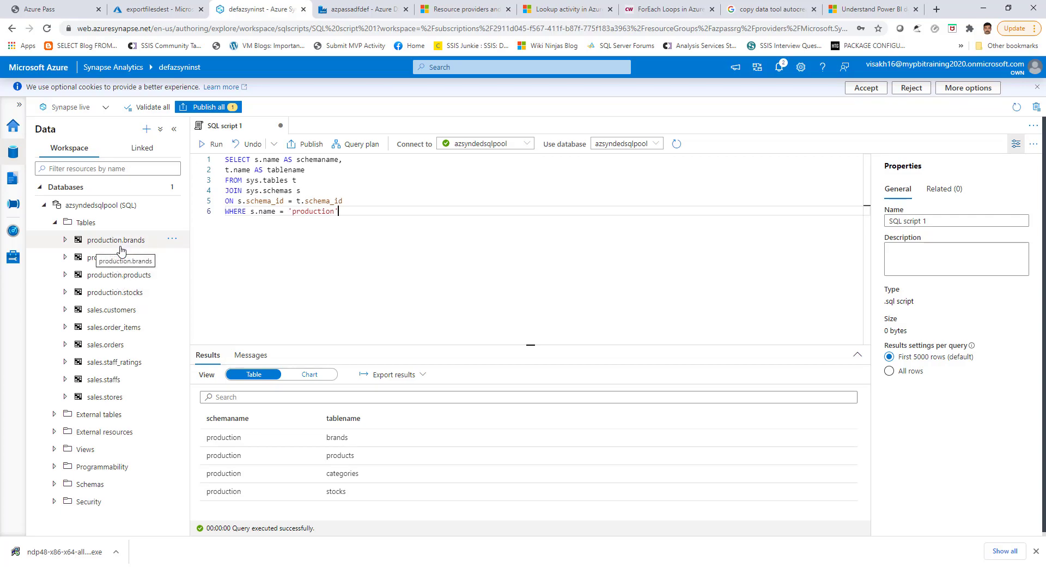
Check the exportfilesdest container, and rerun the SQL script 1 query listing the production schema's tables in Synapse
click(181, 4)
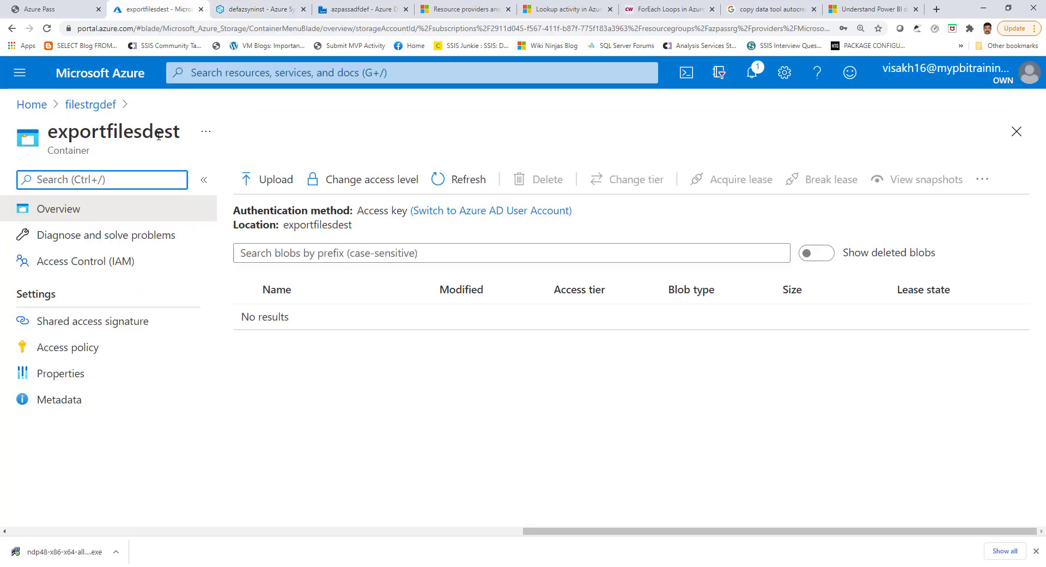
click(260, 4)
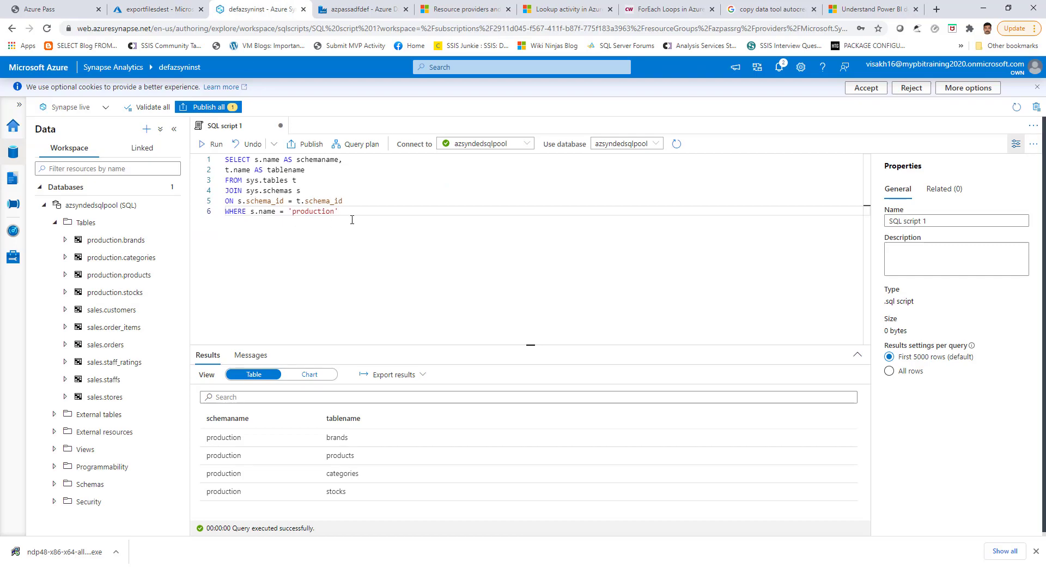
double_click(335, 211)
drag(338, 211, 225, 159)
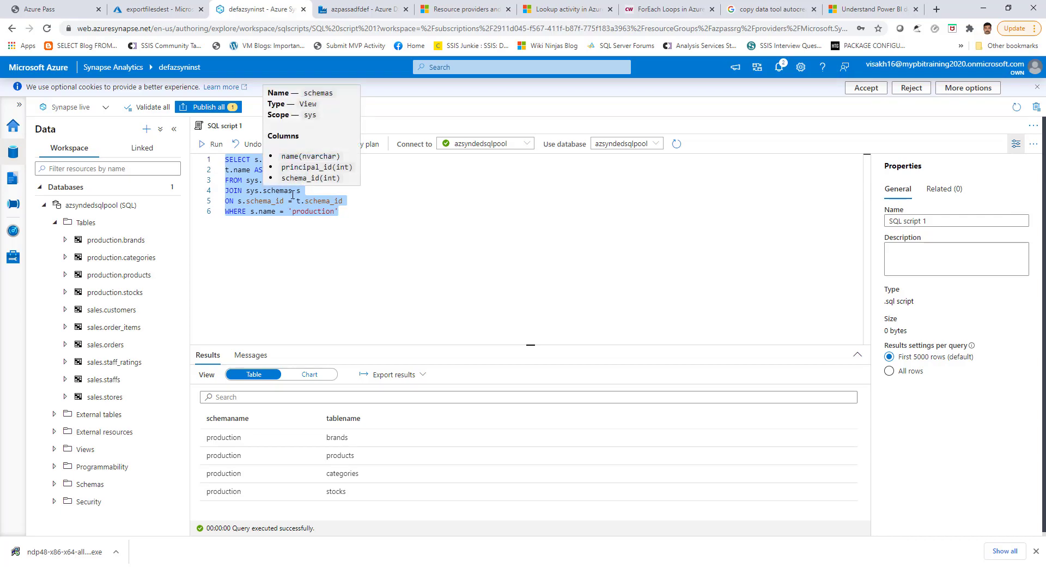
mouse_move(240, 204)
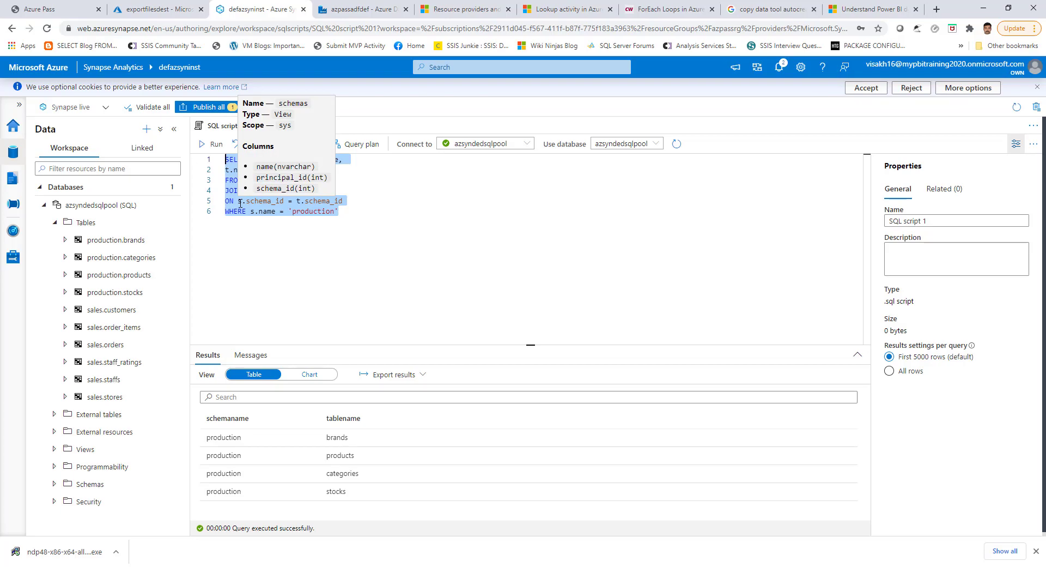
click(212, 144)
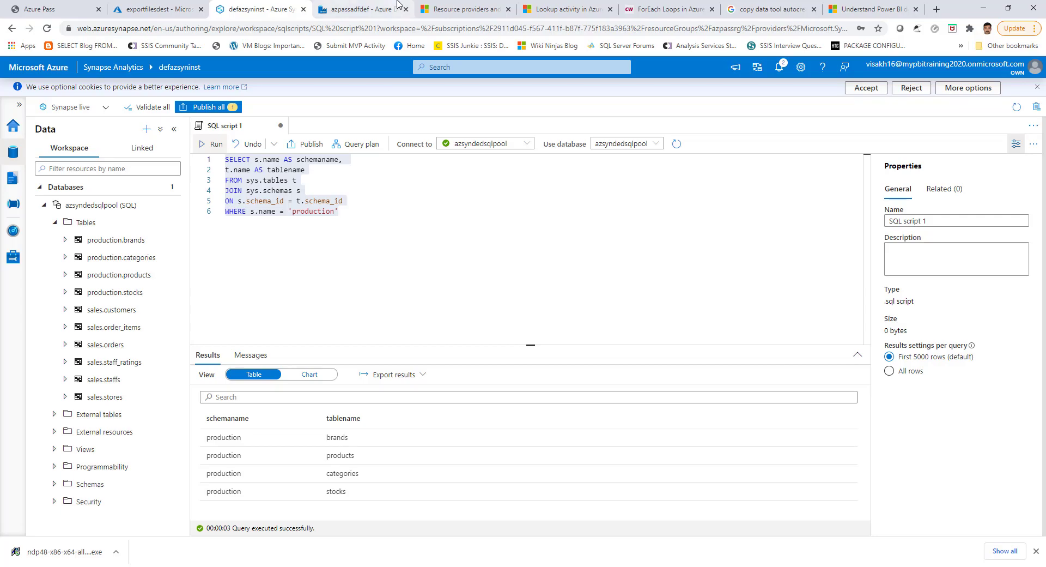
Switch to the azpassadfdef Data Factory and add a Lookup activity to the pipeline2 canvas
click(374, 7)
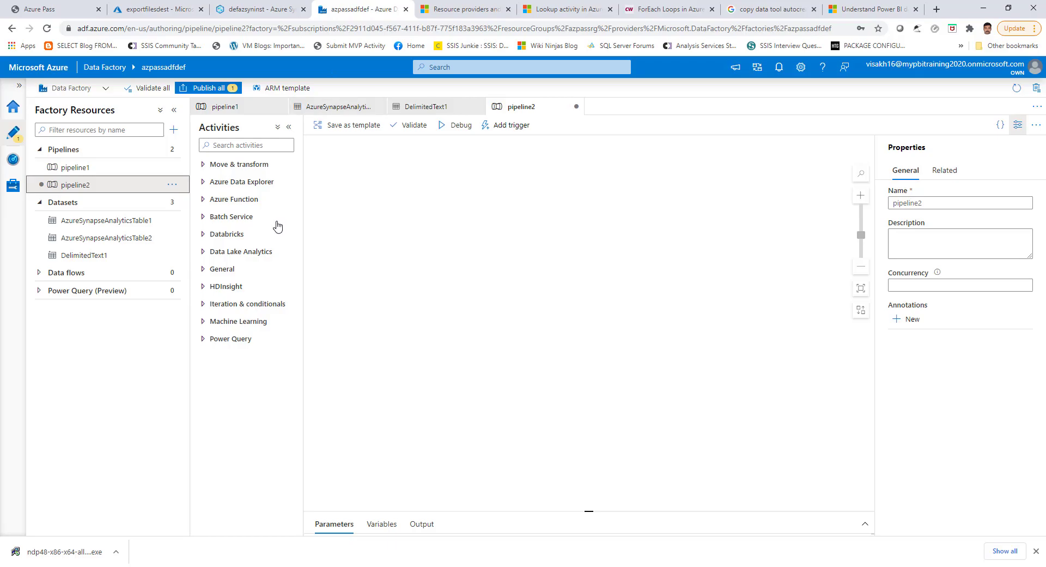
click(205, 270)
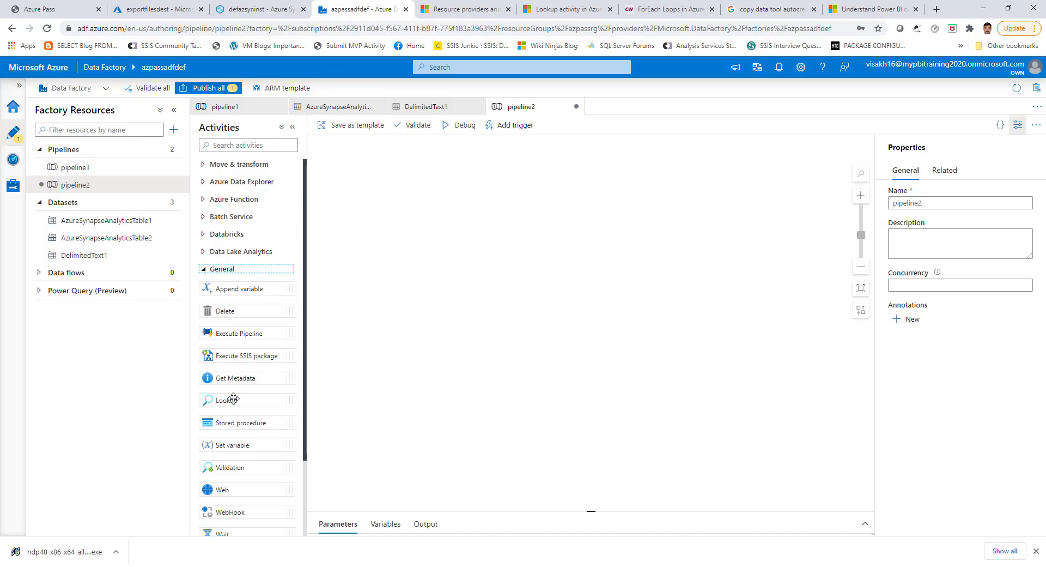
drag(234, 400, 420, 212)
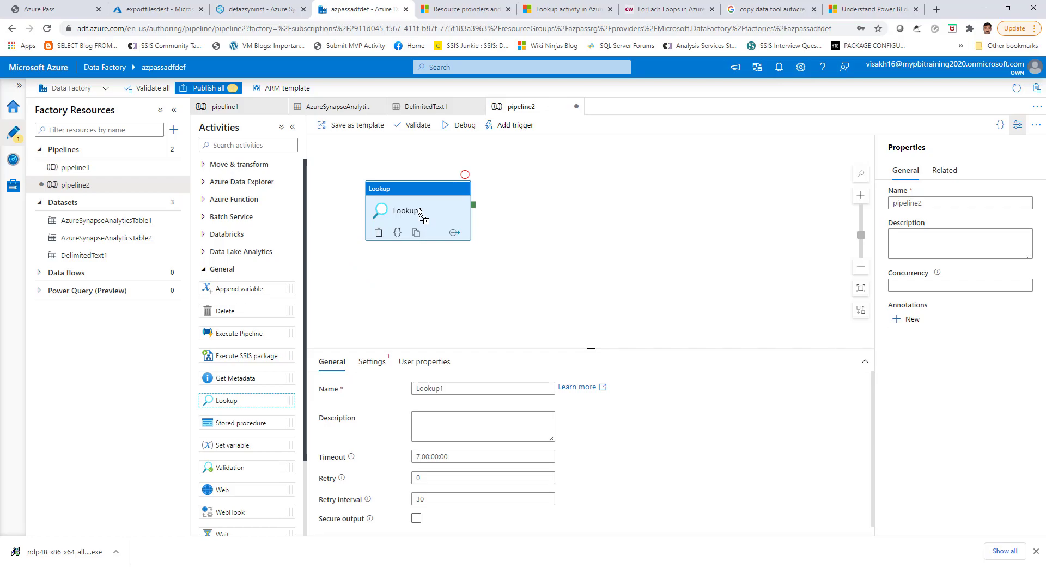
Copy the full production-schema table query from SQL script 1 in Synapse and return to Data Factory
click(259, 9)
click(354, 240)
key(ctrl+a)
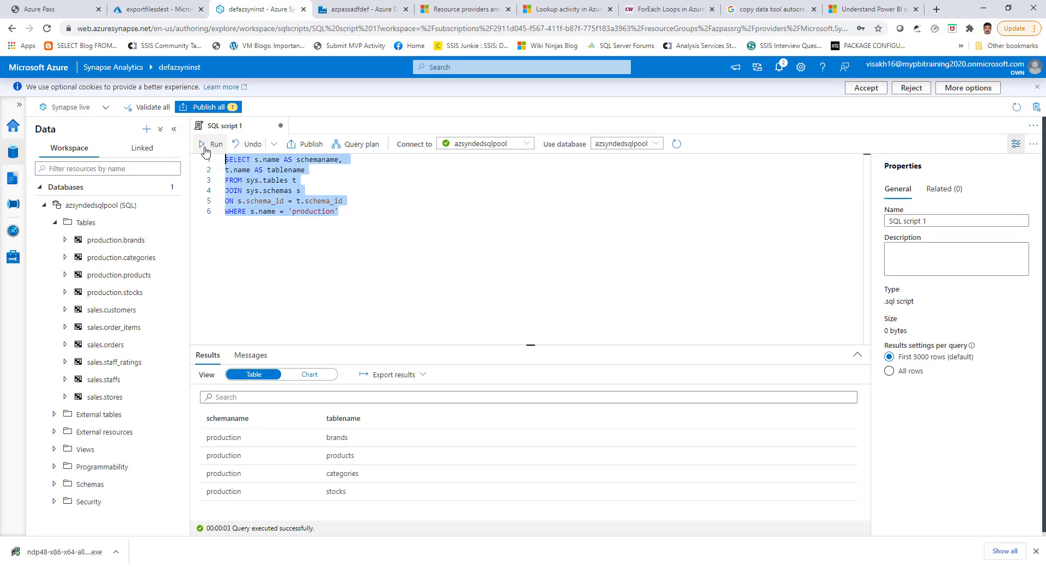
click(361, 9)
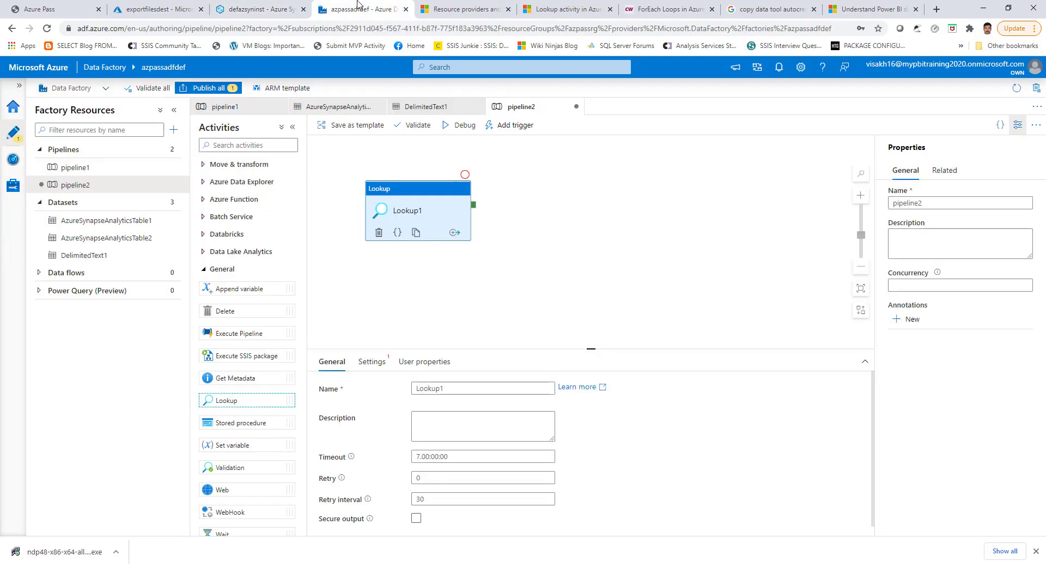
Start a new source dataset for the Lookup activity with Azure Synapse Analytics as the data store
click(376, 366)
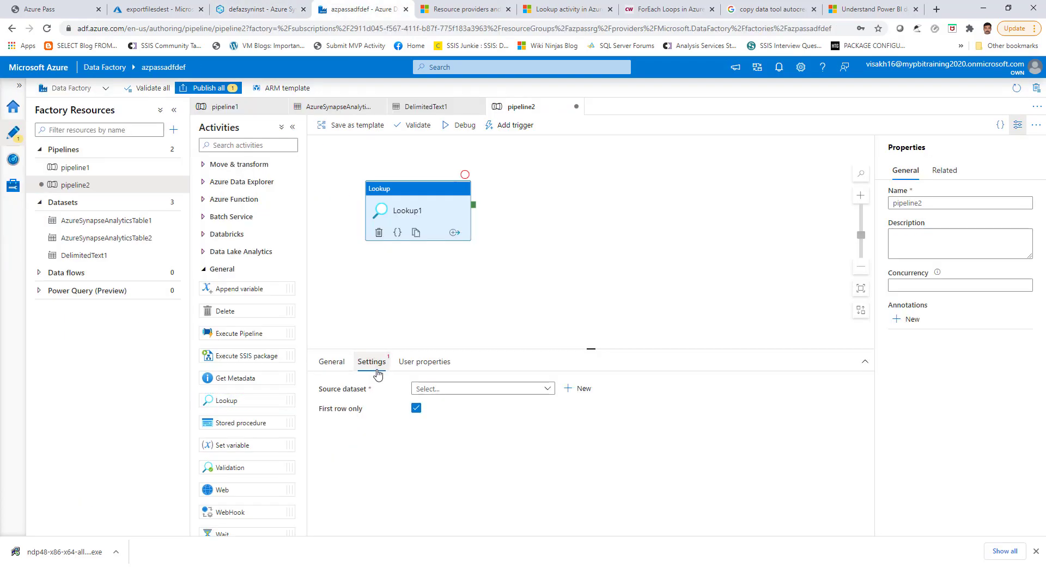
click(578, 389)
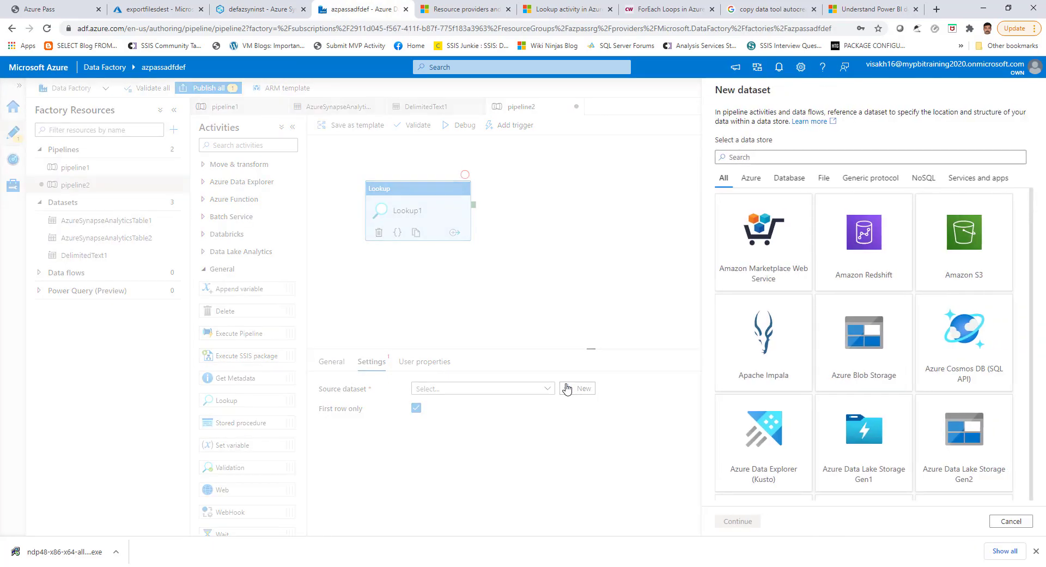
drag(1030, 215, 1028, 444)
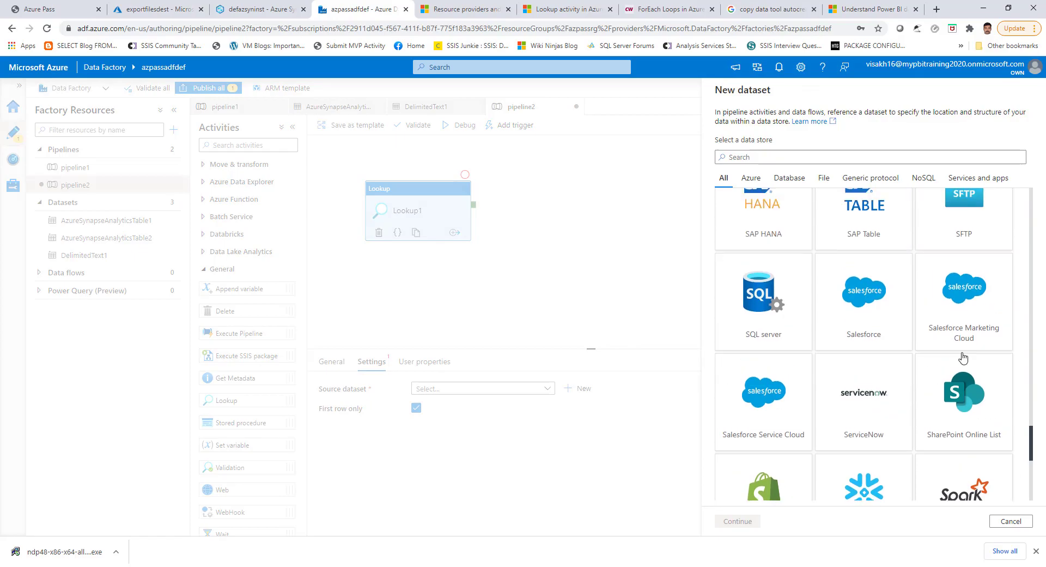
click(747, 178)
double_click(953, 213)
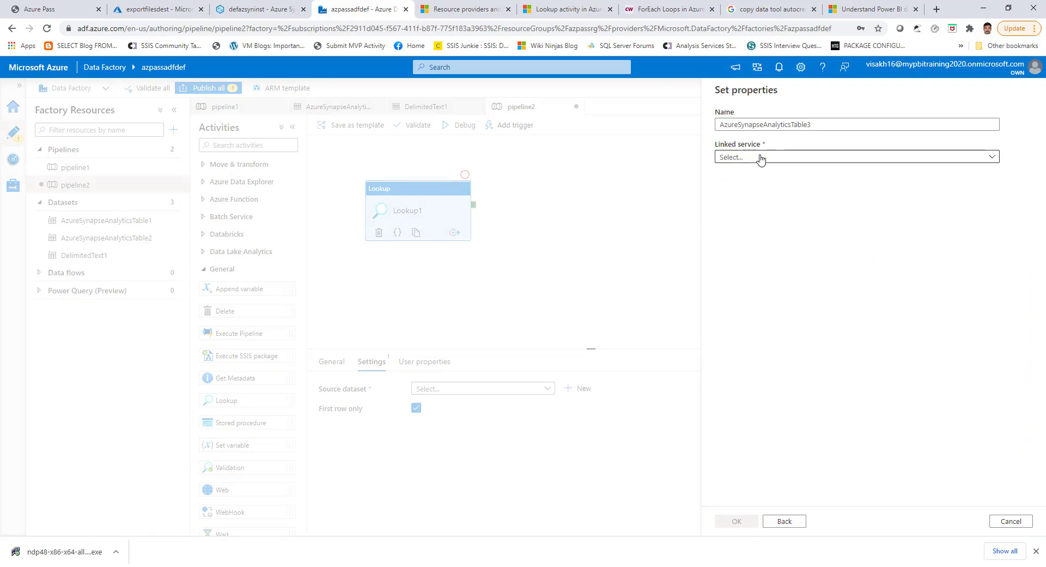
Create a linked service to the defazsyninst Synapse workspace under the Azure Pass - Sponsorship subscription, and finish the dataset without choosing a table
click(761, 158)
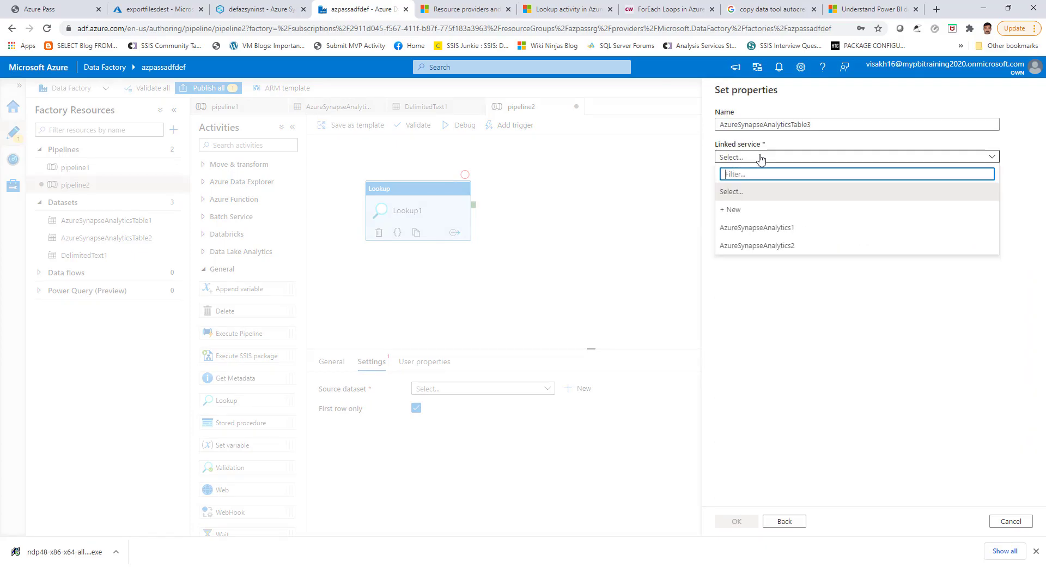
click(753, 220)
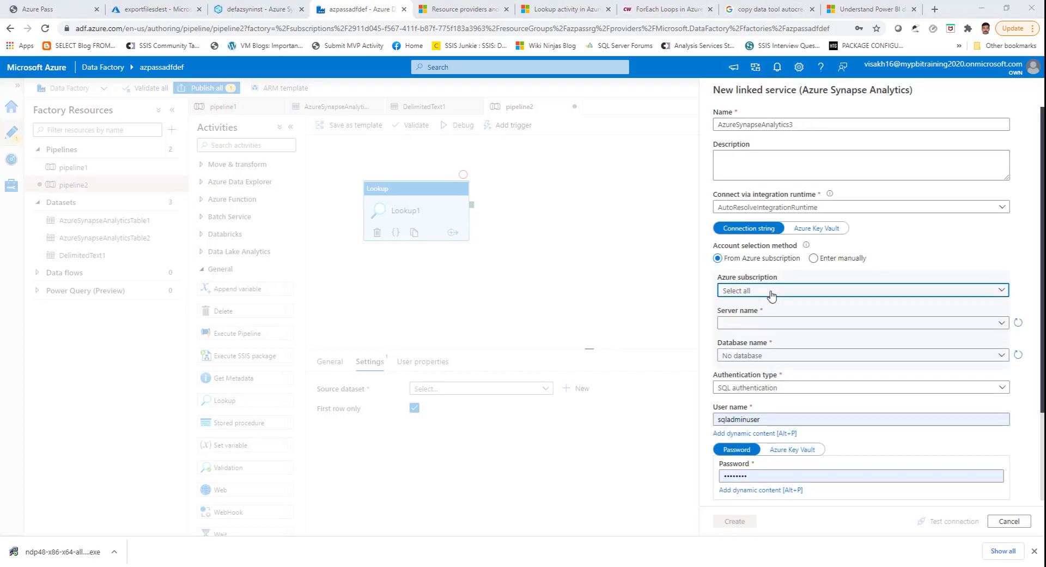
click(764, 292)
click(756, 326)
click(778, 323)
click(770, 337)
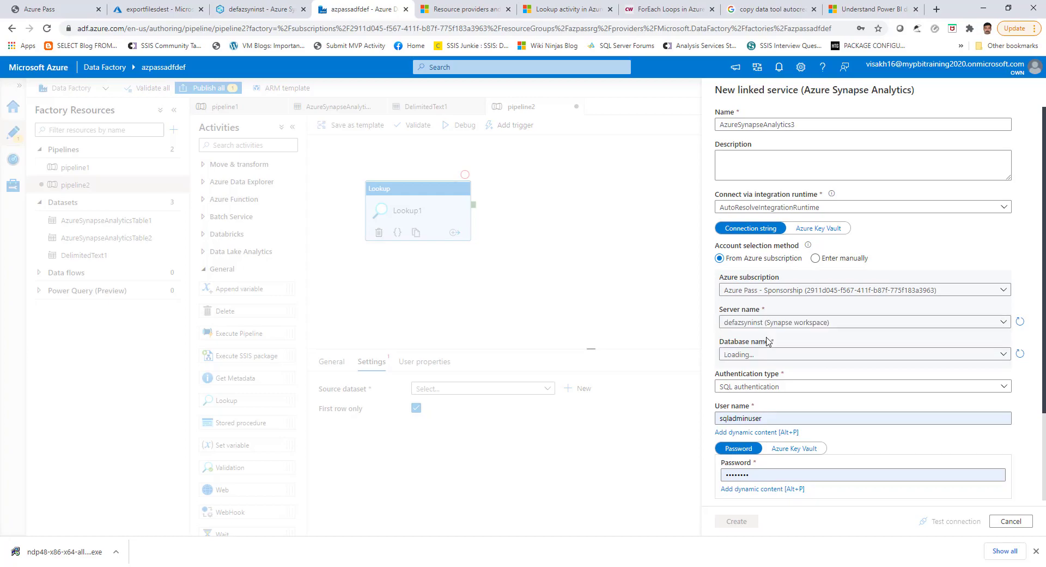
click(766, 354)
click(764, 375)
click(737, 521)
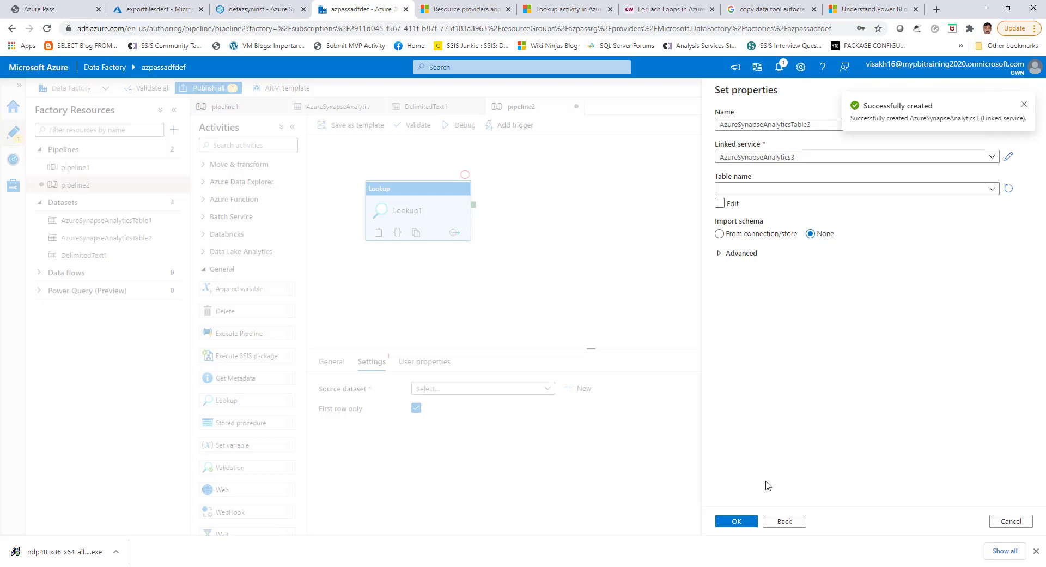
click(736, 520)
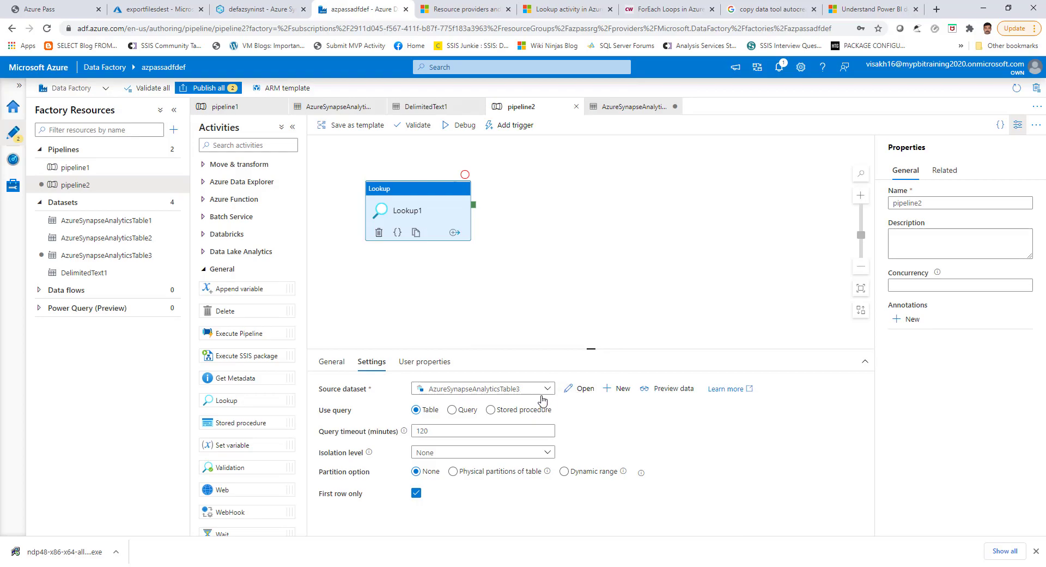
Make the Lookup use a query, paste the copied schemaname and tablename query for the production schema, and disable First row only
click(457, 411)
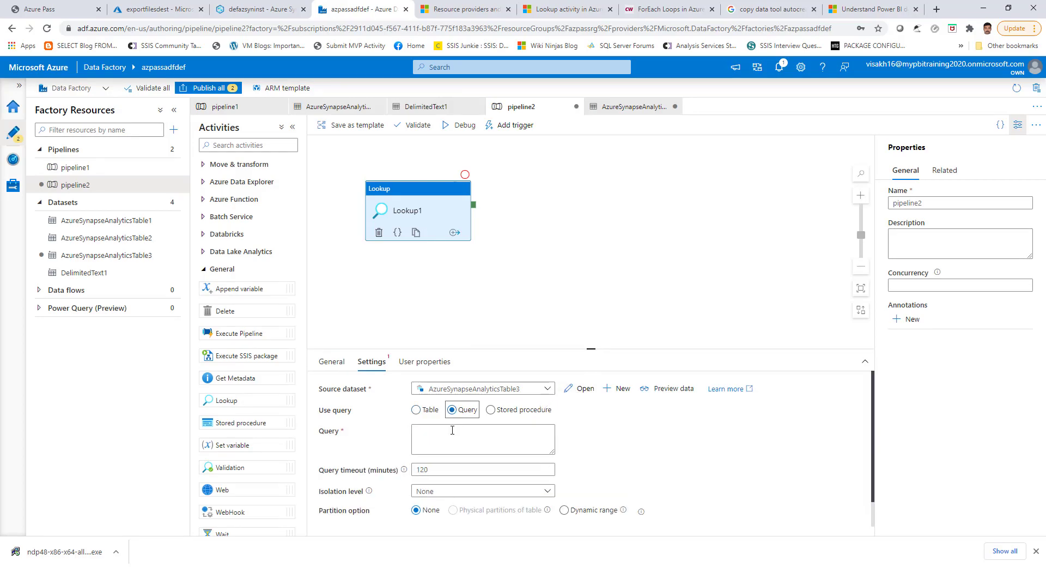
click(451, 434)
text(SELECT t.name FROM sys.tables t JOIN sys.schemas s ON s.schema_id = t.schema_id WHERE s.name = 'production')
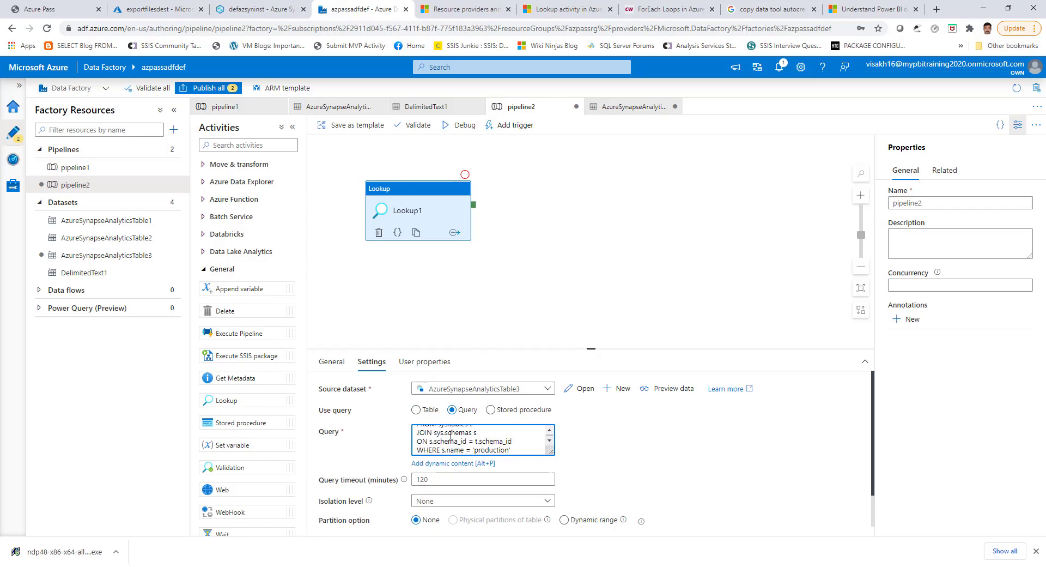
scroll(863, 533, down, 1)
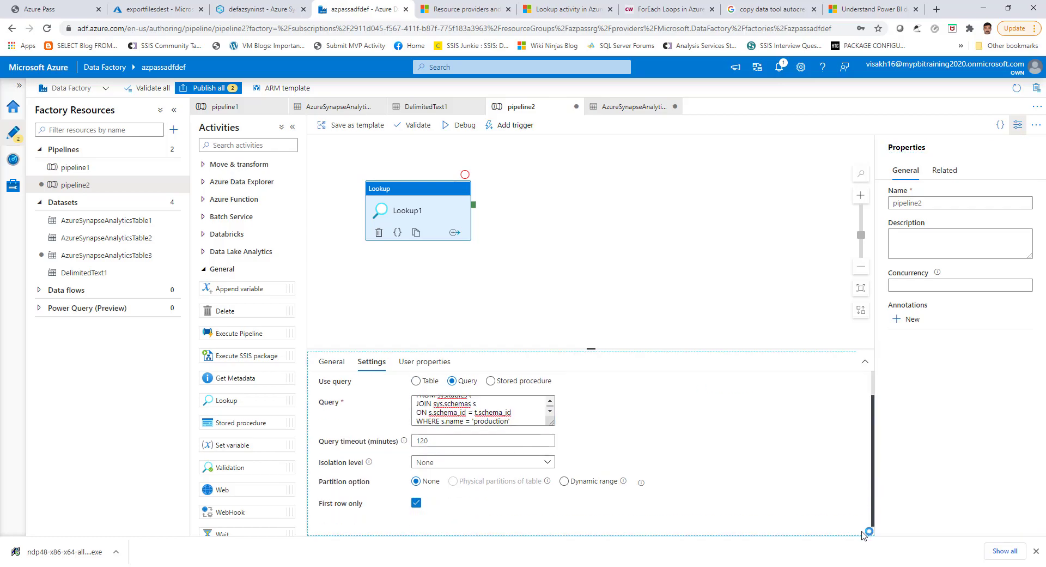
click(416, 502)
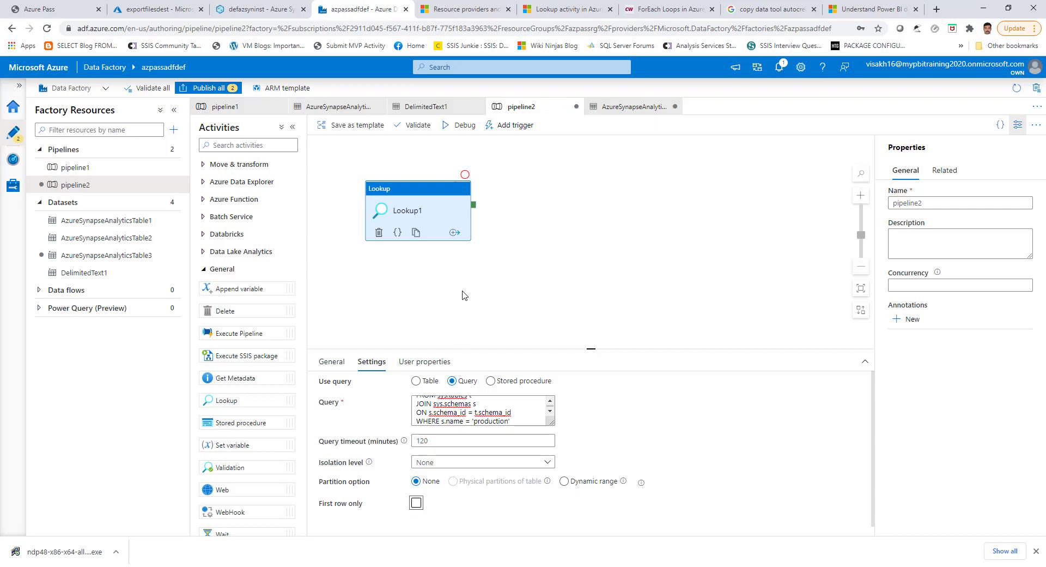
Add a ForEach activity beside Lookup1 and connect Lookup1's success output to it
click(203, 273)
click(203, 270)
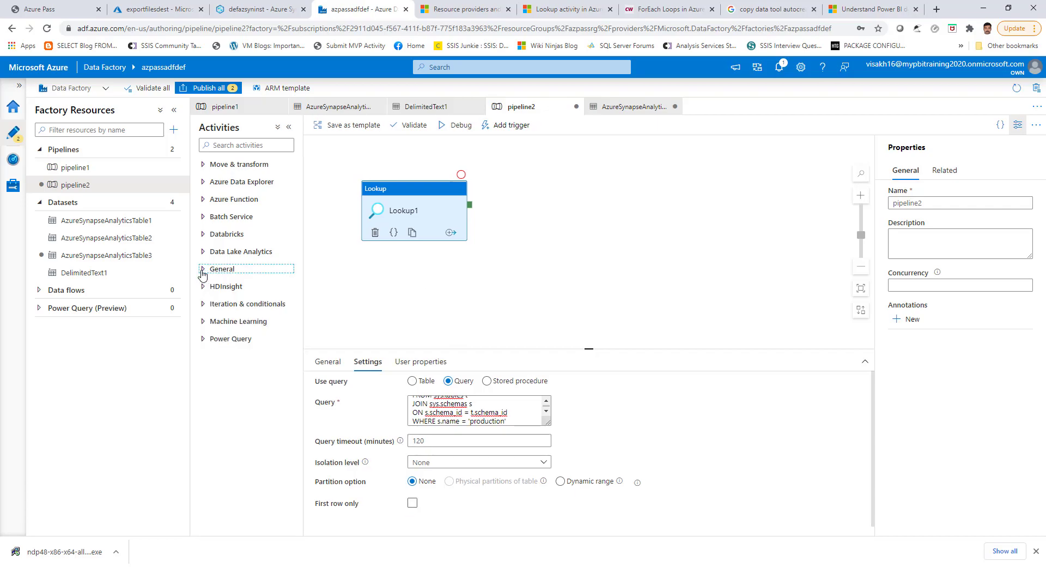
click(204, 306)
drag(245, 345, 597, 216)
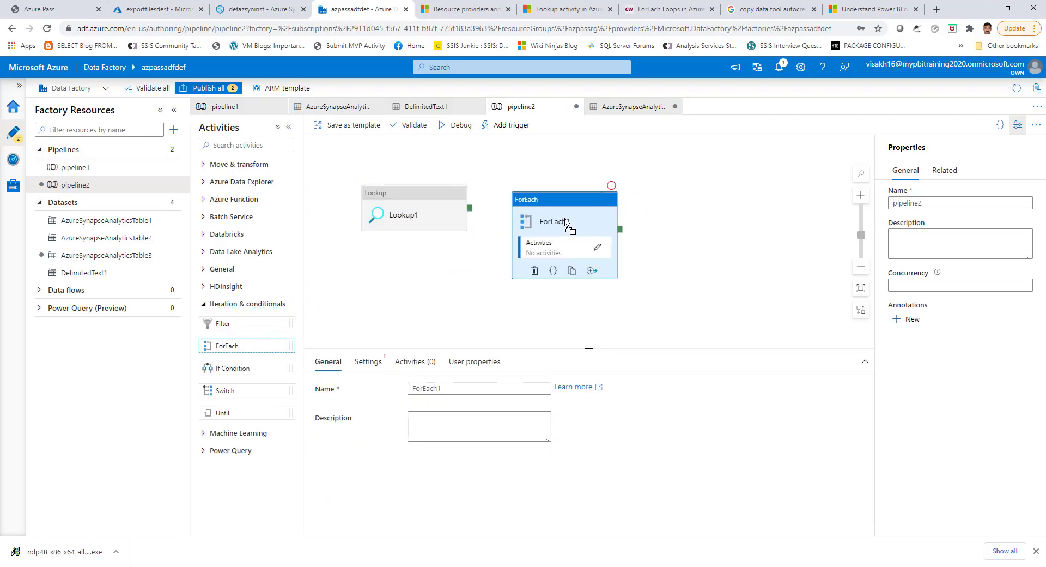
drag(469, 207, 518, 233)
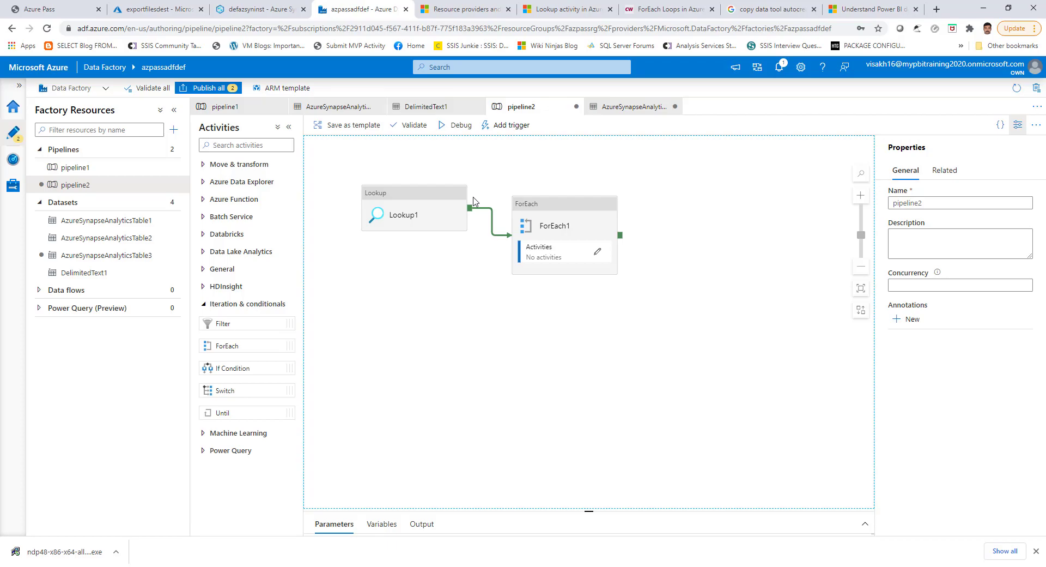
Move Lookup1 below ForEach1 on the canvas and review the columns selected in its query
click(413, 191)
drag(413, 192, 417, 297)
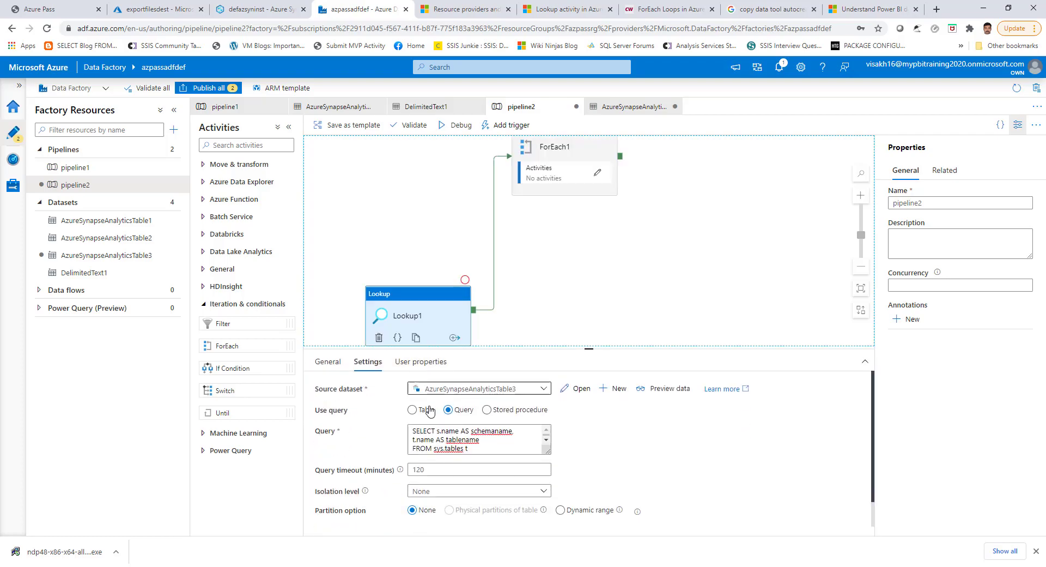
click(487, 437)
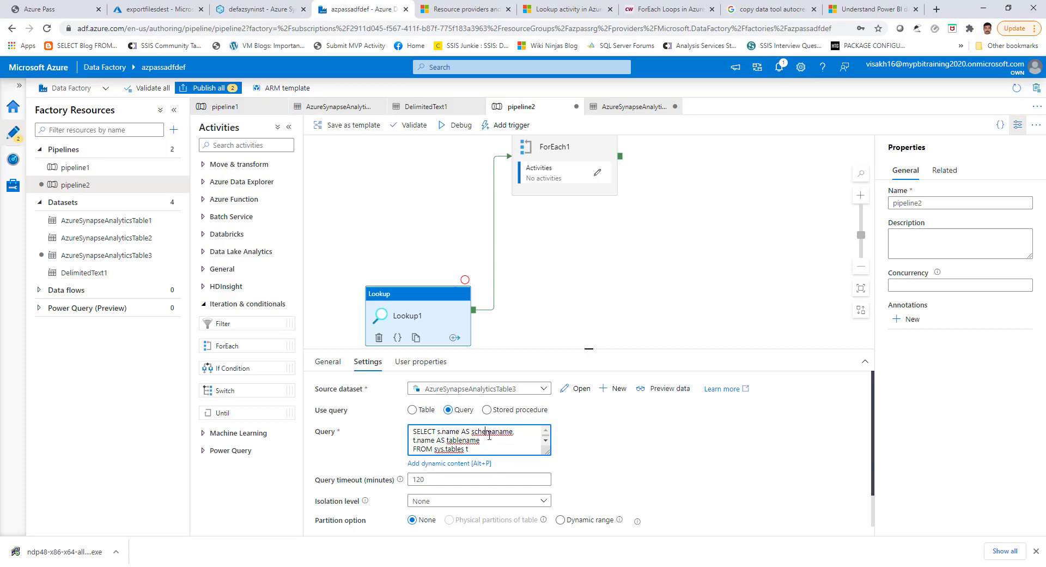
click(561, 155)
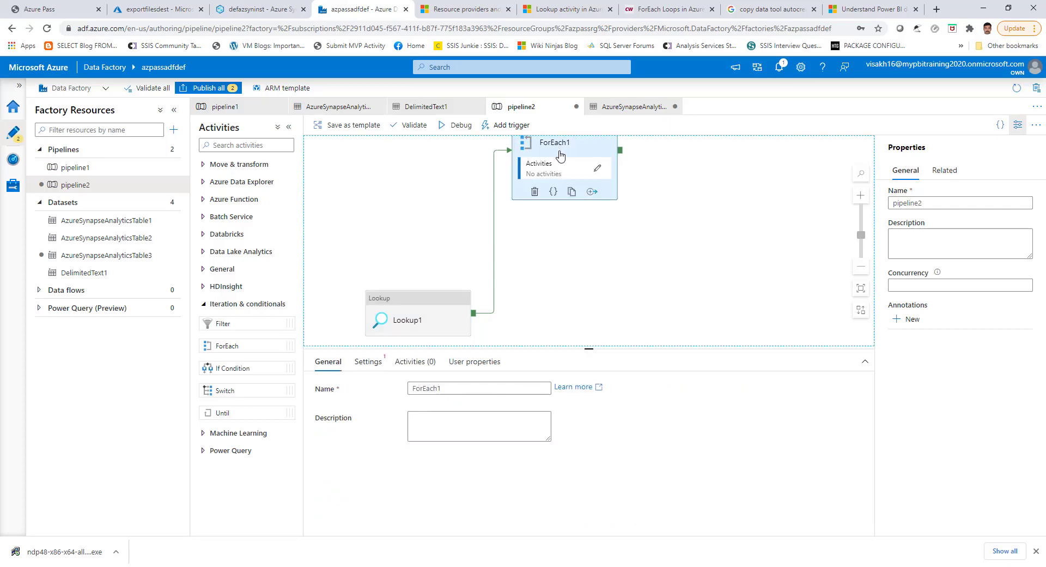
click(367, 362)
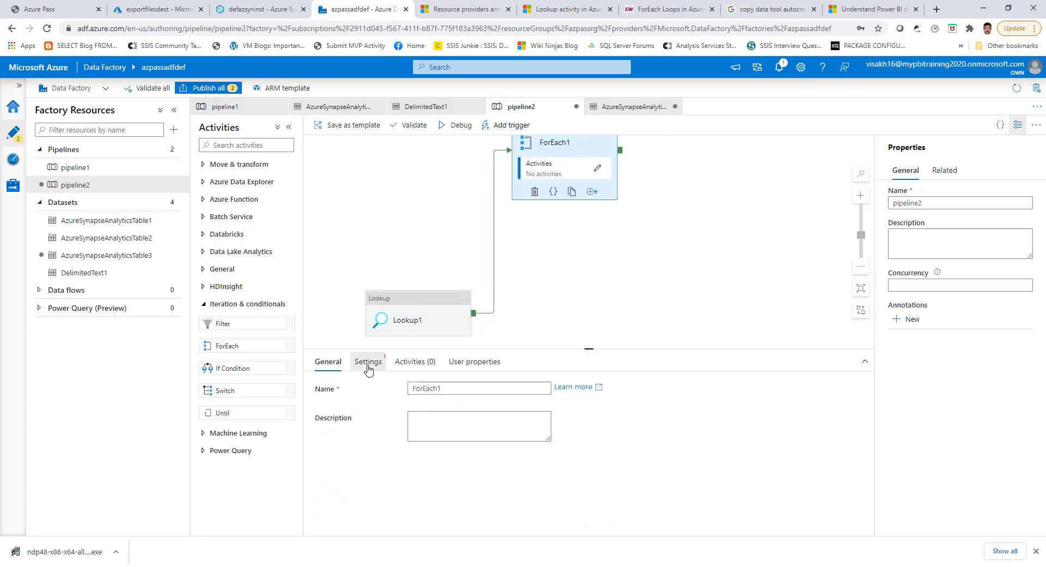
click(436, 439)
click(447, 460)
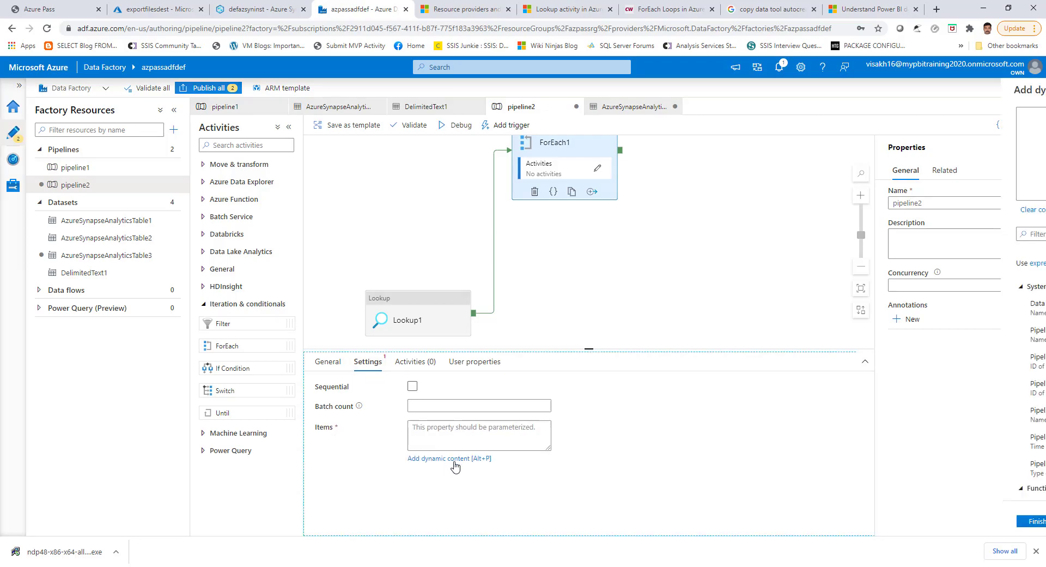
drag(1029, 366, 1030, 469)
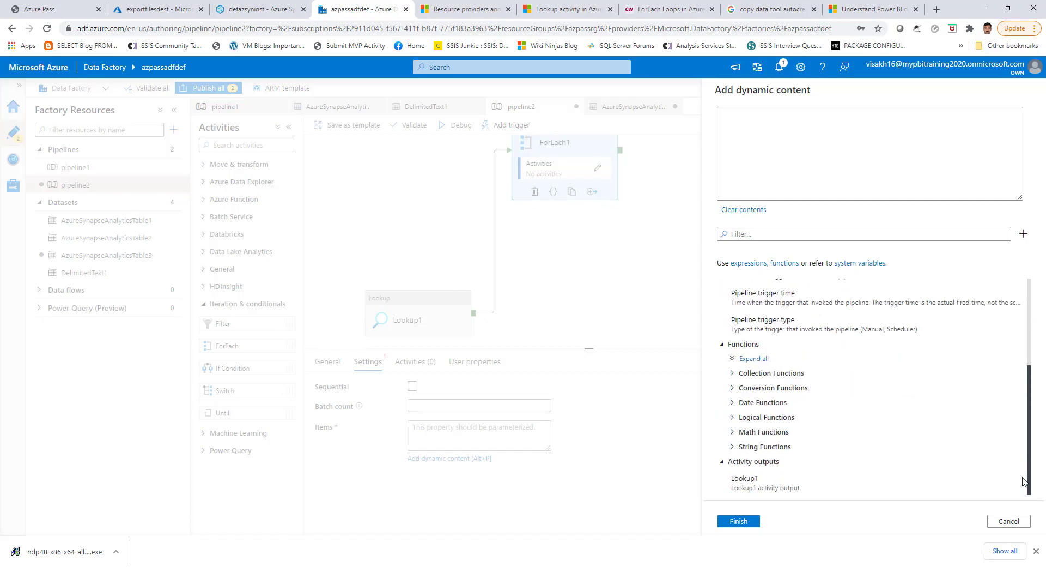
double_click(755, 484)
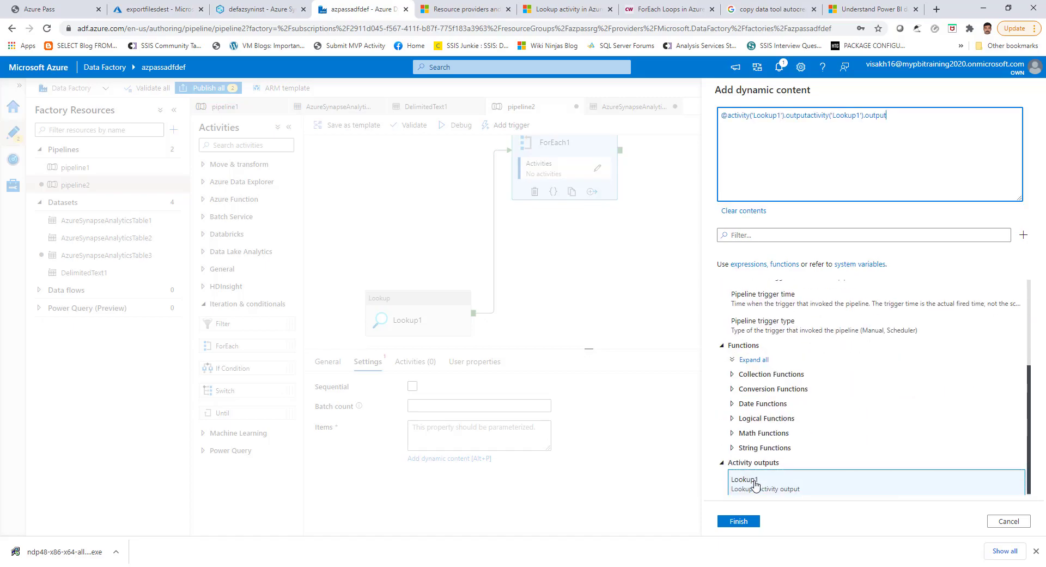
drag(808, 114, 921, 128)
key(BackSpace)
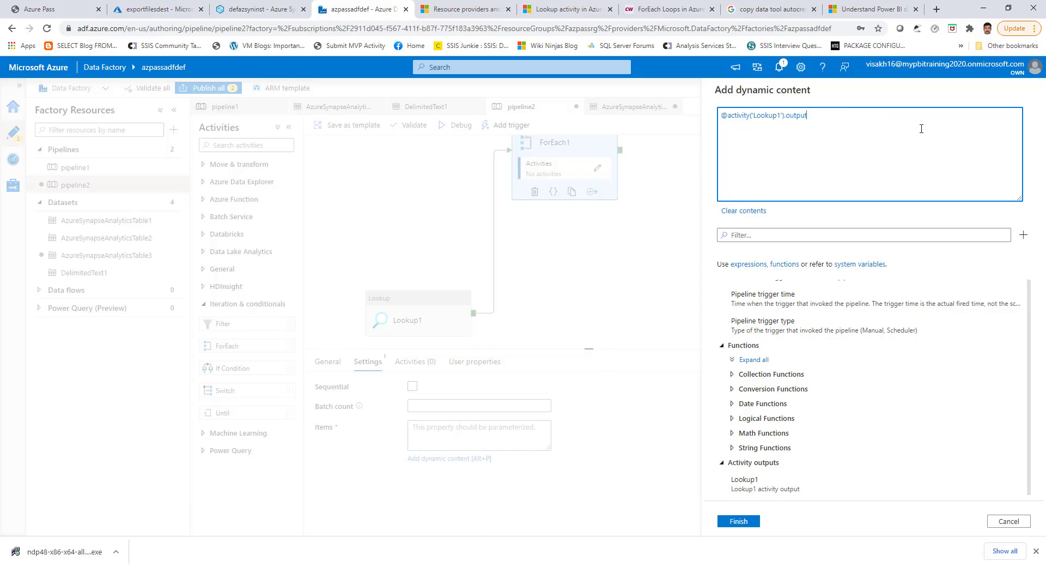
text(.)
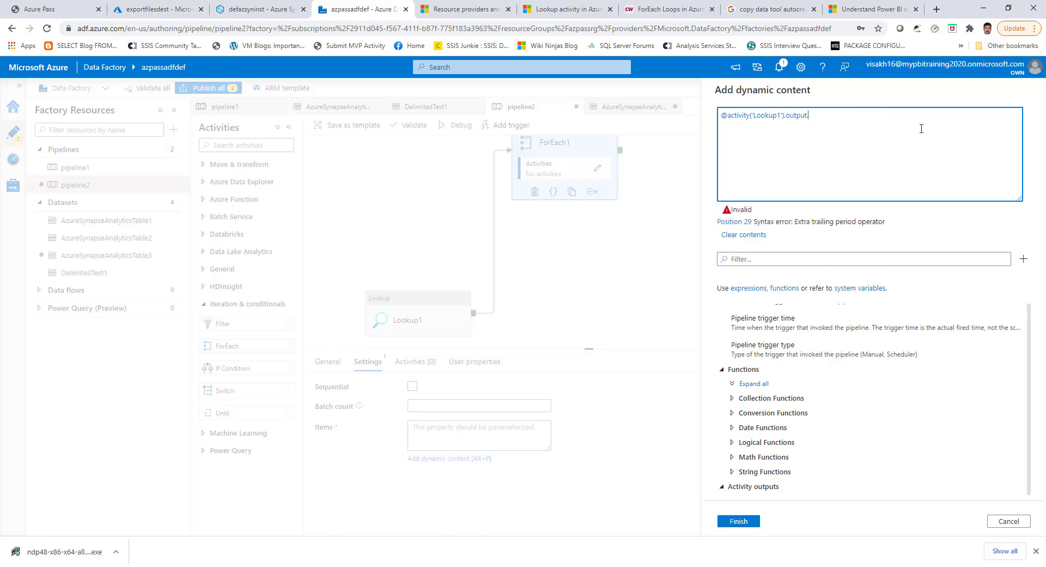
text(value)
click(739, 521)
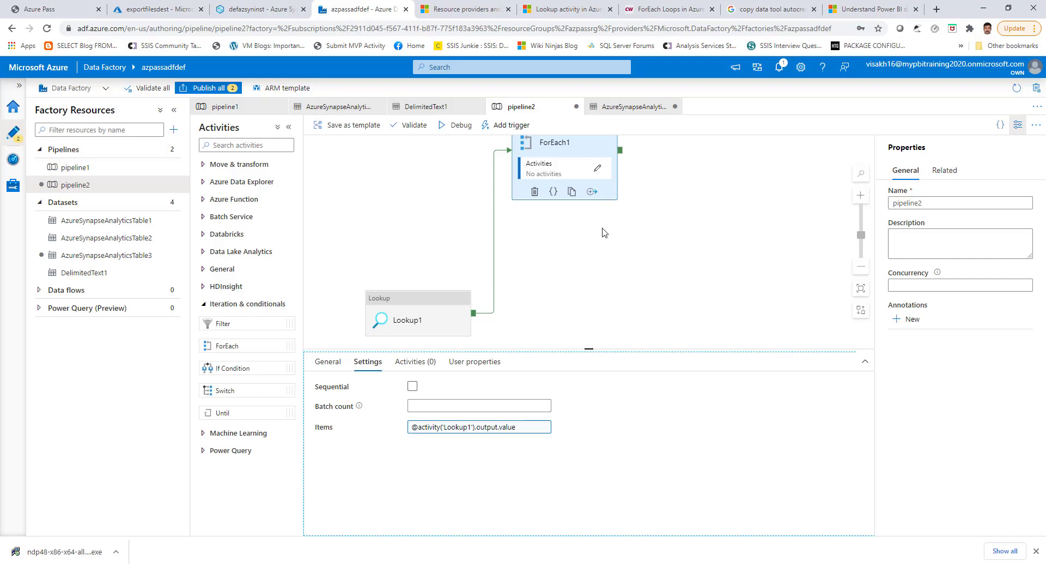
Open ForEach1's inner activities and add a Copy data activity to its empty canvas
click(416, 363)
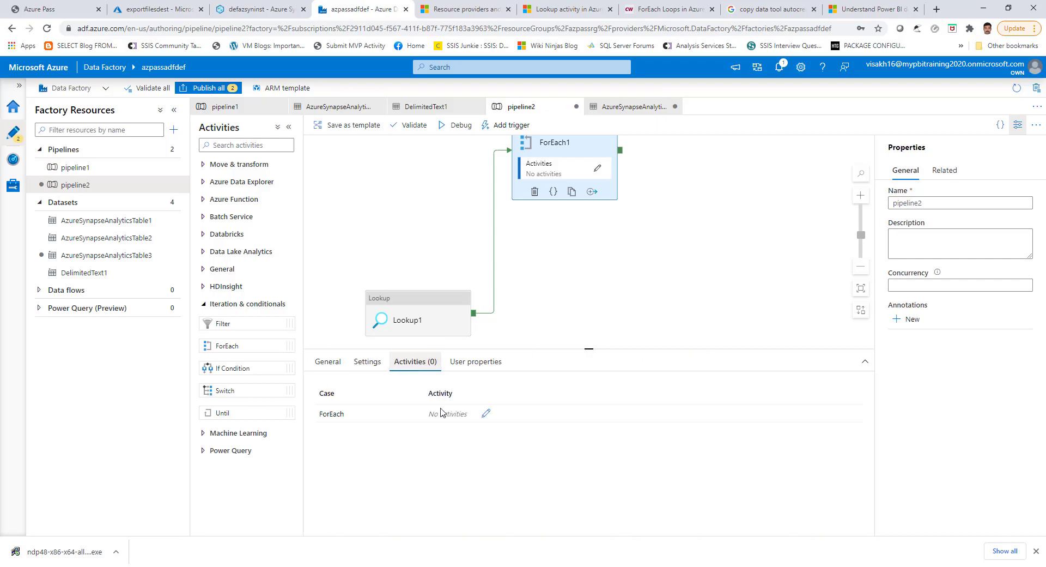
click(488, 416)
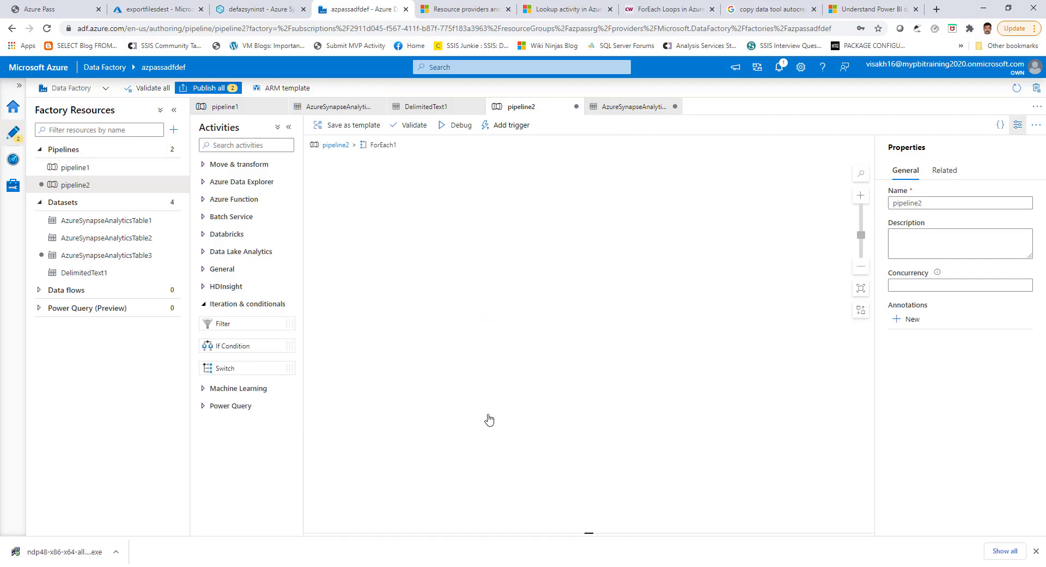
click(204, 165)
drag(232, 183, 471, 216)
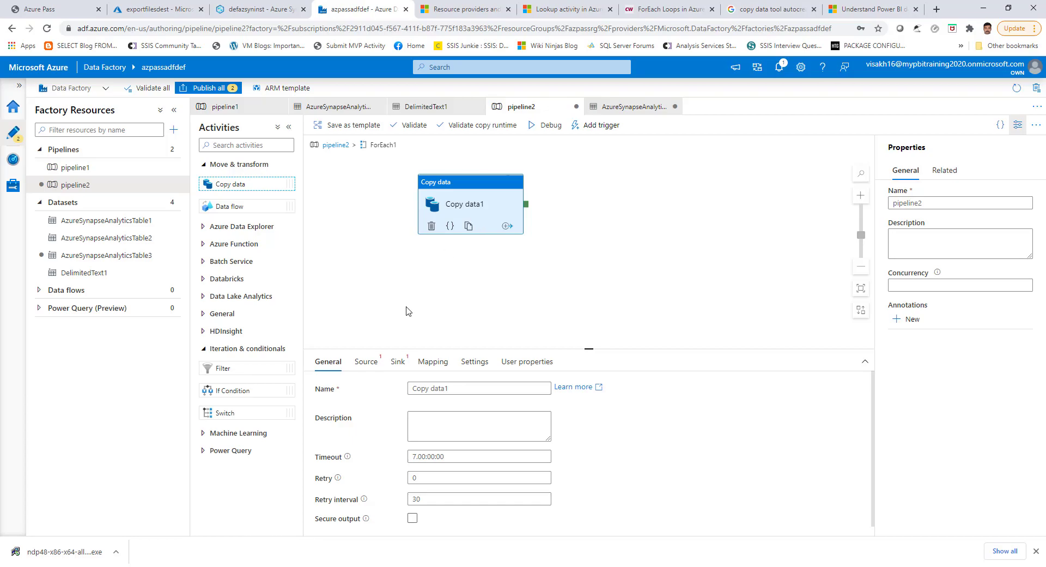
Create an Azure Synapse Analytics source dataset for Copy data1 using a new linked service, without choosing a table
click(368, 361)
click(573, 388)
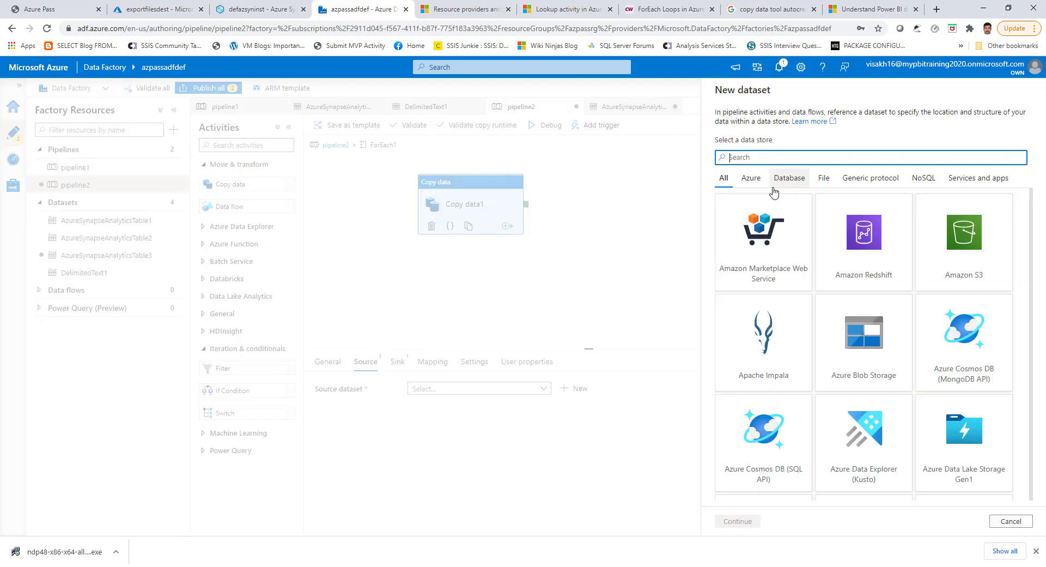
click(751, 177)
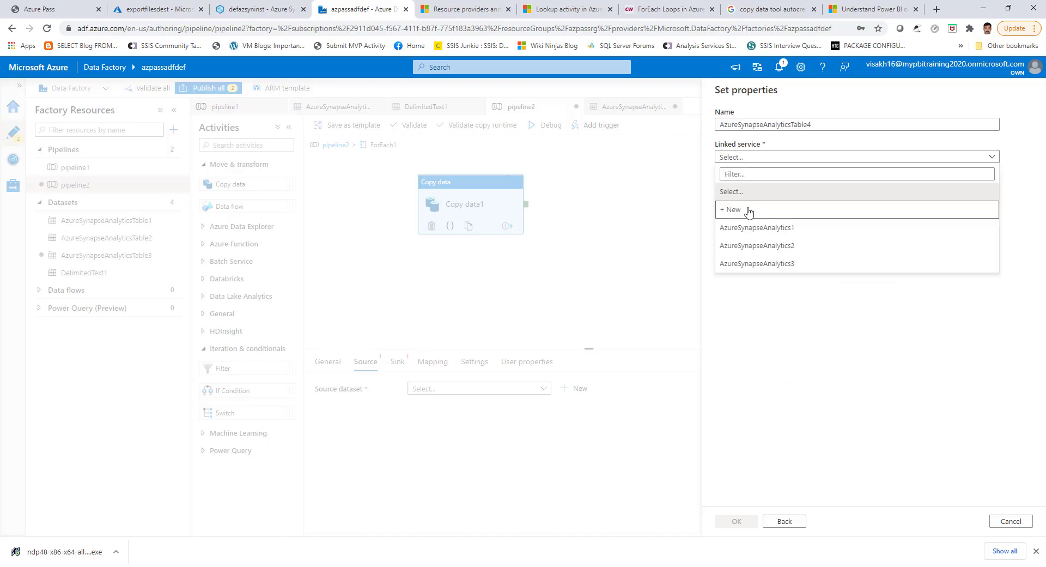
click(747, 210)
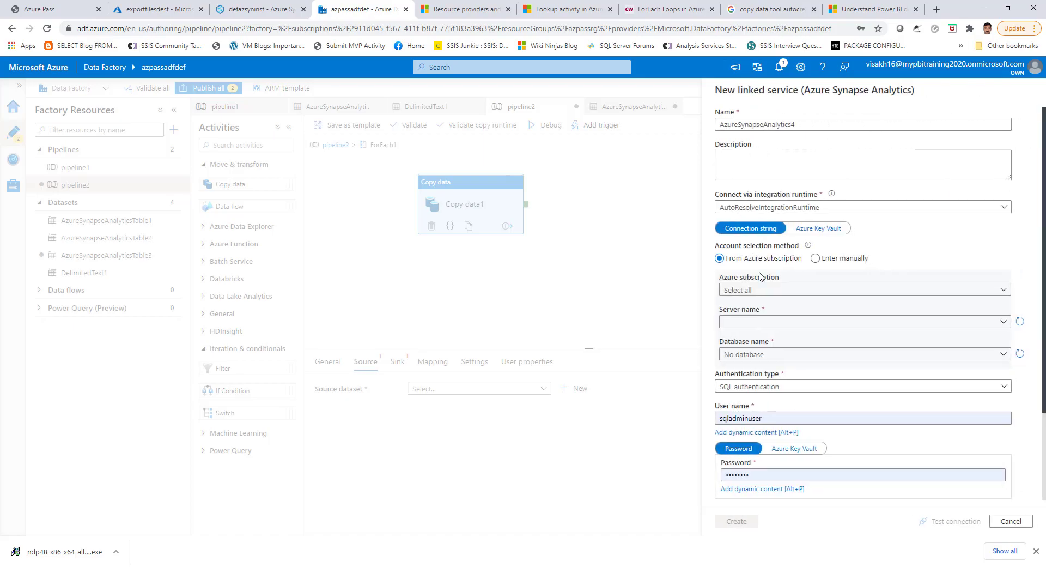
click(742, 522)
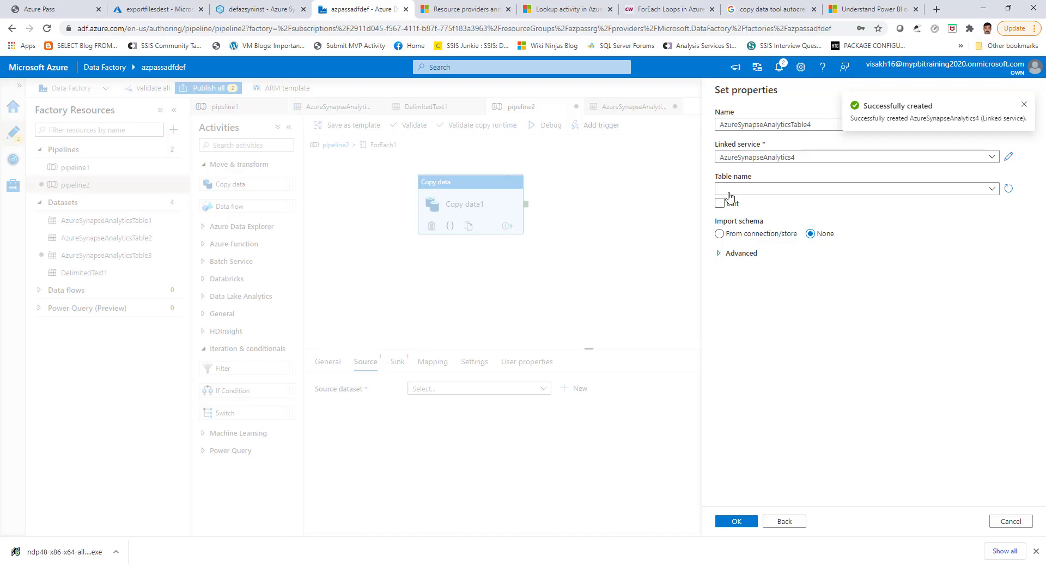
click(736, 521)
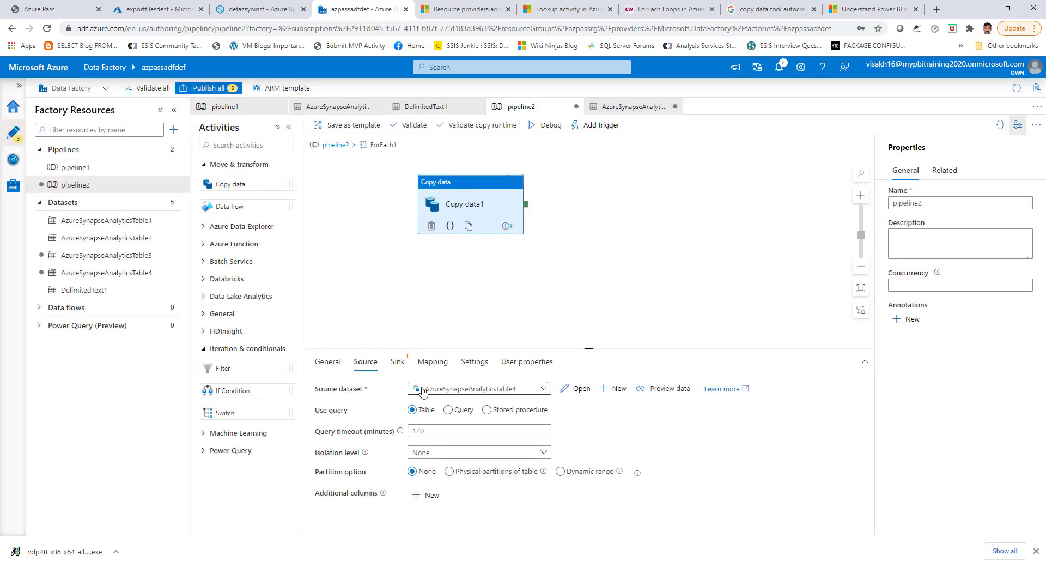
Open the AzureSynapseAnalyticsTable4 source dataset and add two string parameters named Schema and Table
click(578, 388)
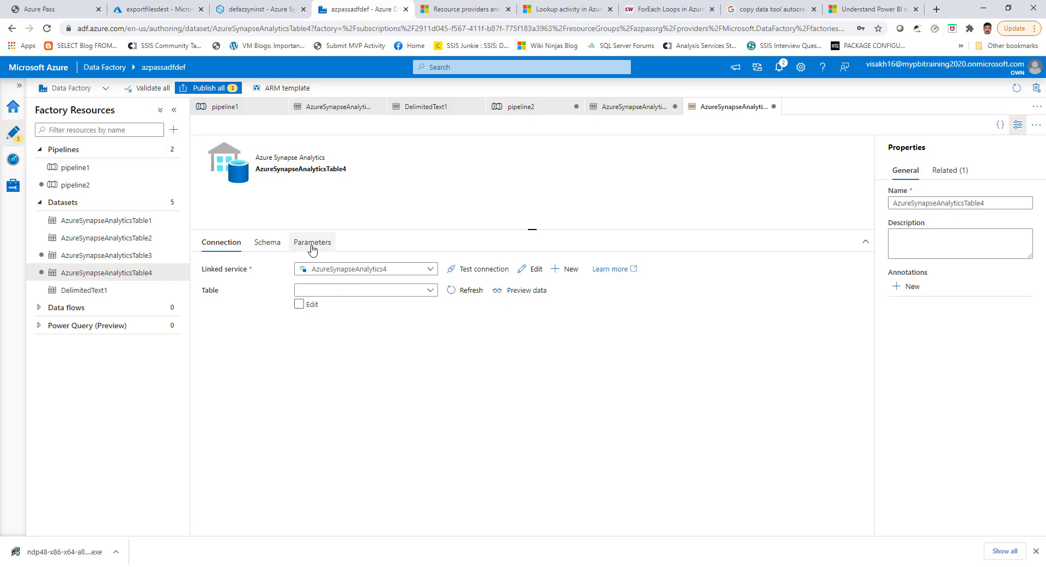
click(312, 247)
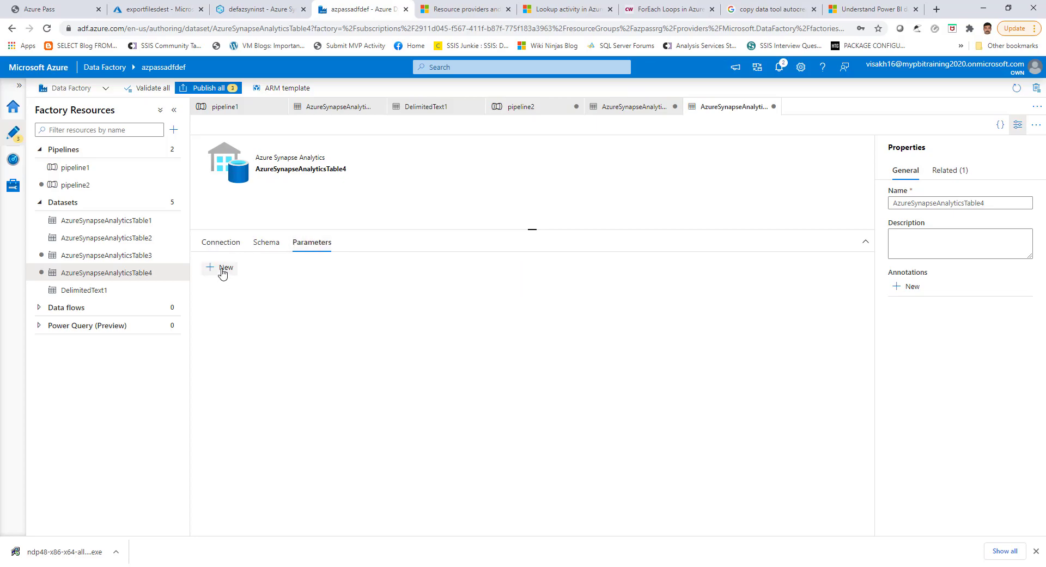
click(222, 269)
click(267, 313)
text(chen)
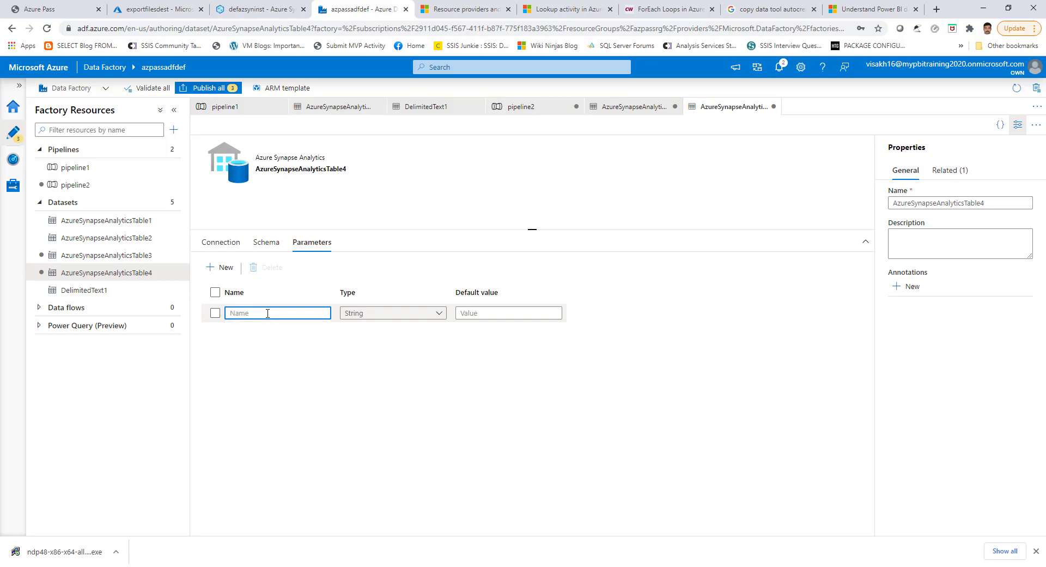
text(SS)
text(hema)
click(222, 267)
click(250, 331)
text(Tabl)
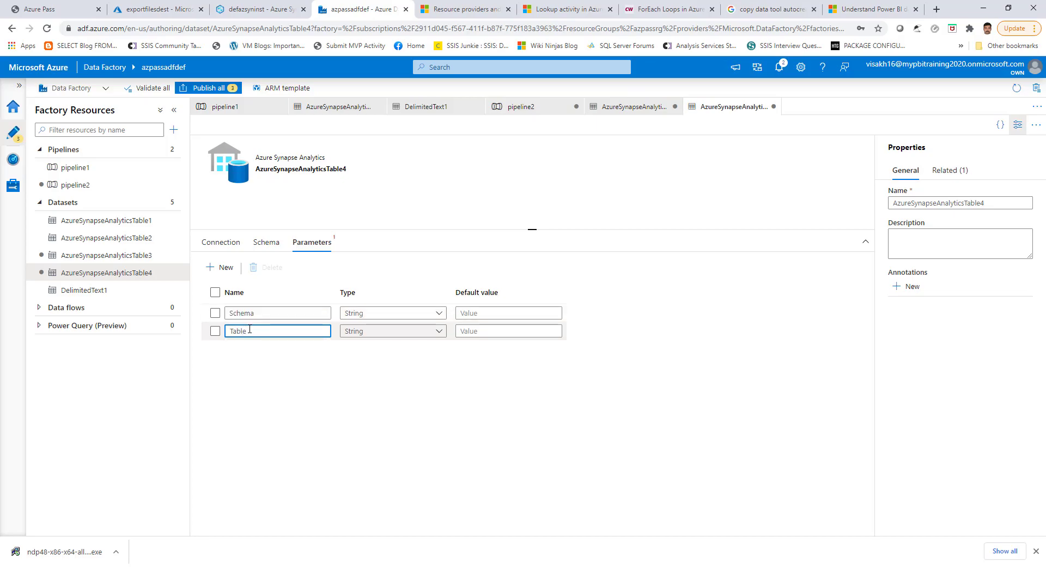
text(e)
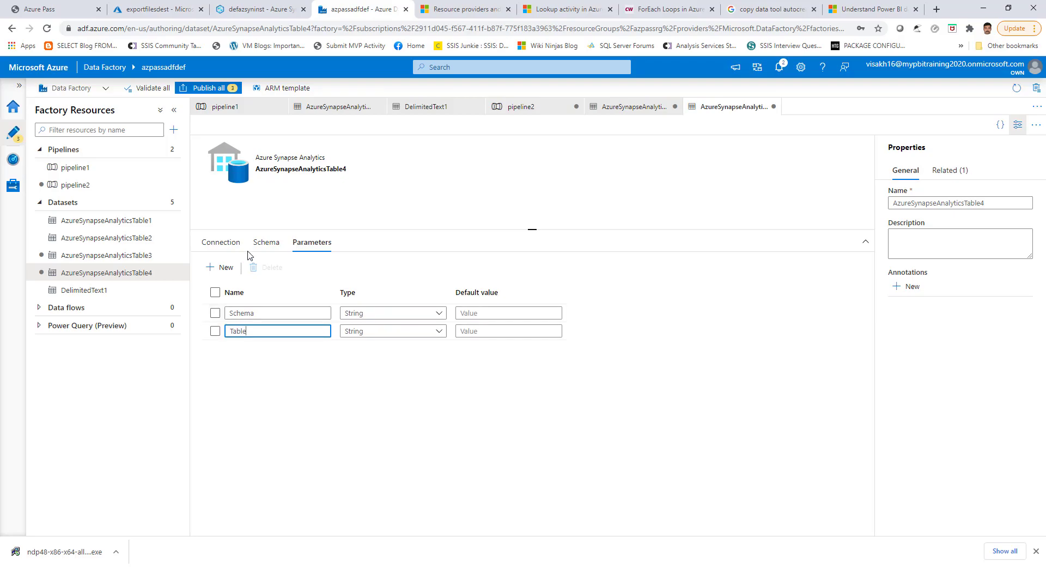
click(222, 242)
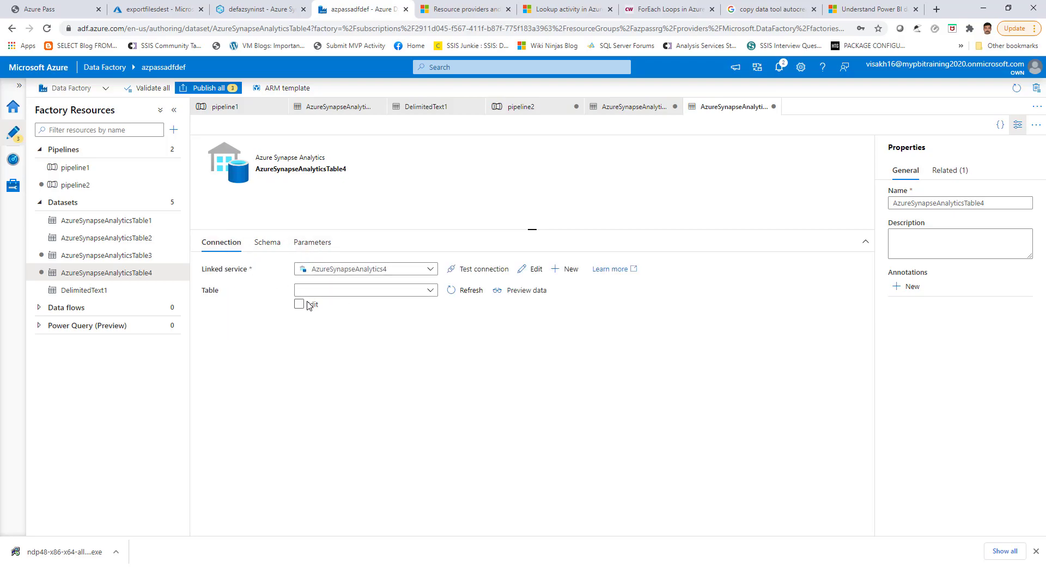
click(299, 305)
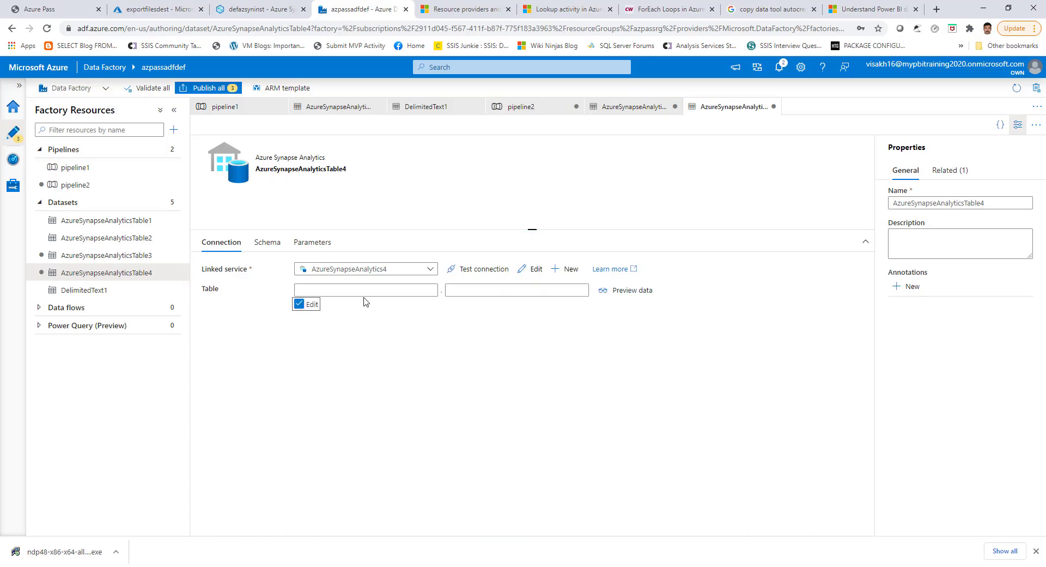
click(368, 291)
click(355, 306)
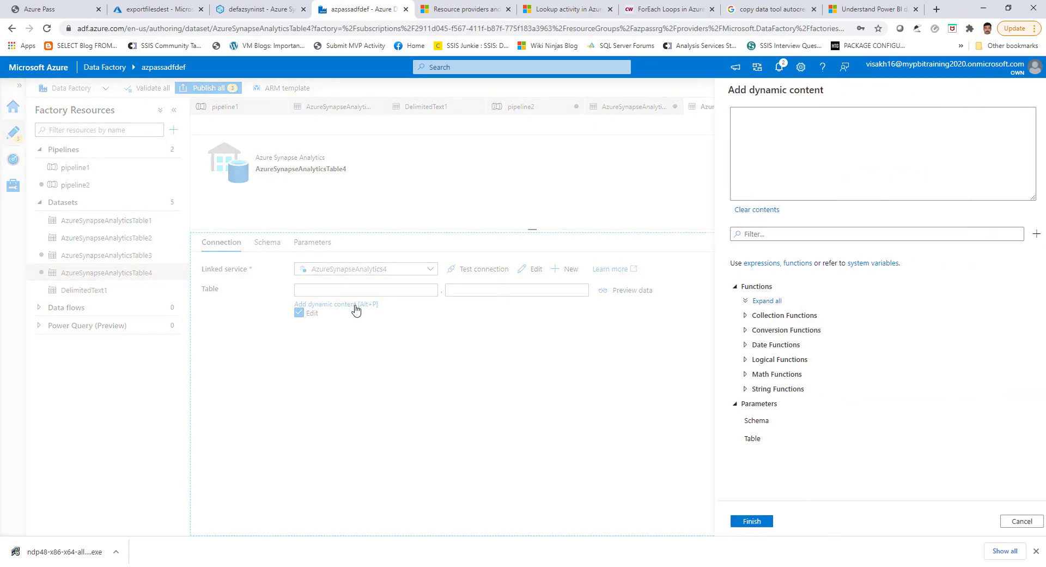
click(739, 423)
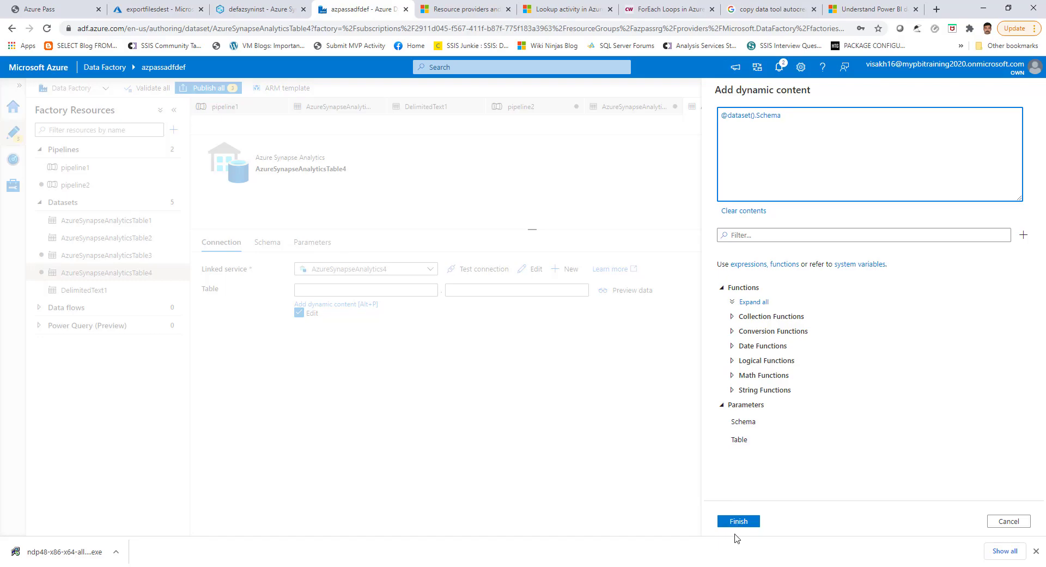
click(738, 522)
click(529, 289)
click(494, 305)
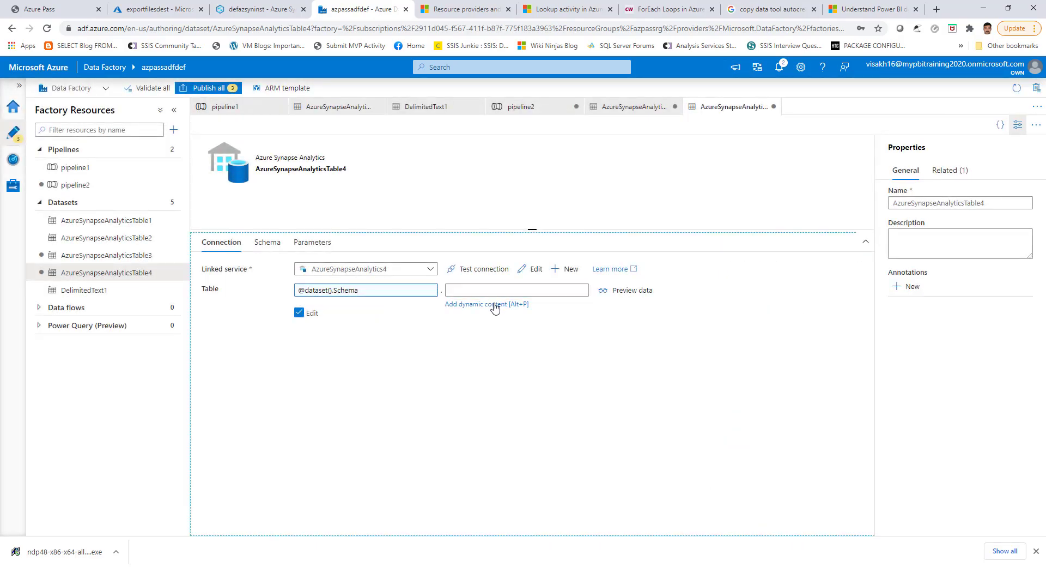
click(739, 440)
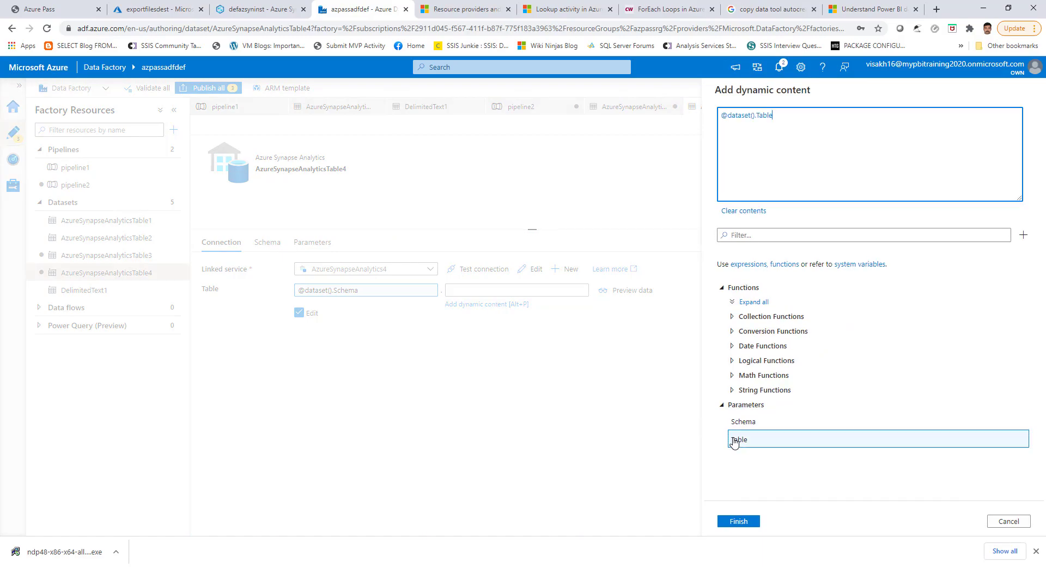
click(737, 521)
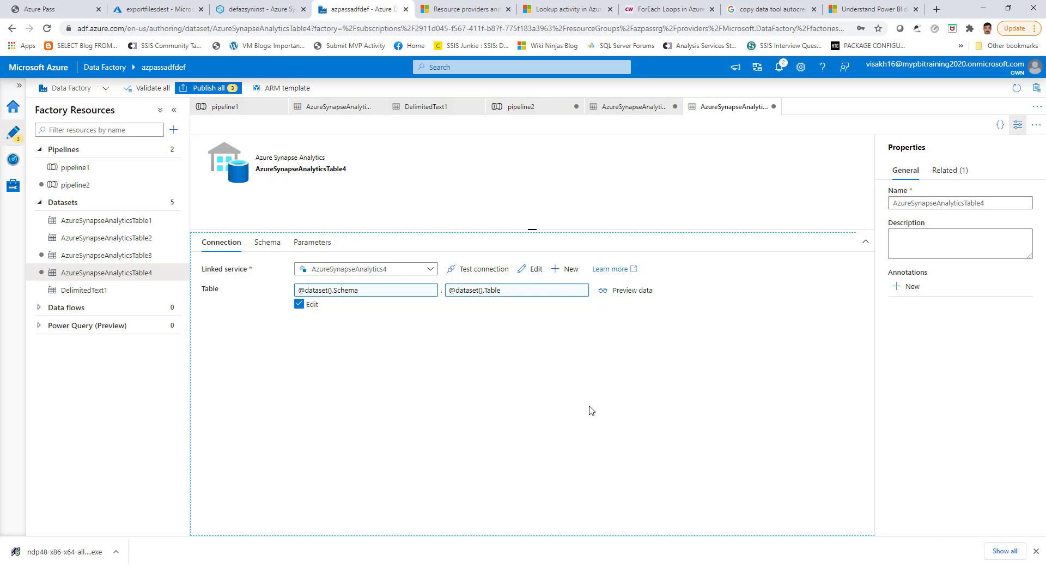
click(542, 110)
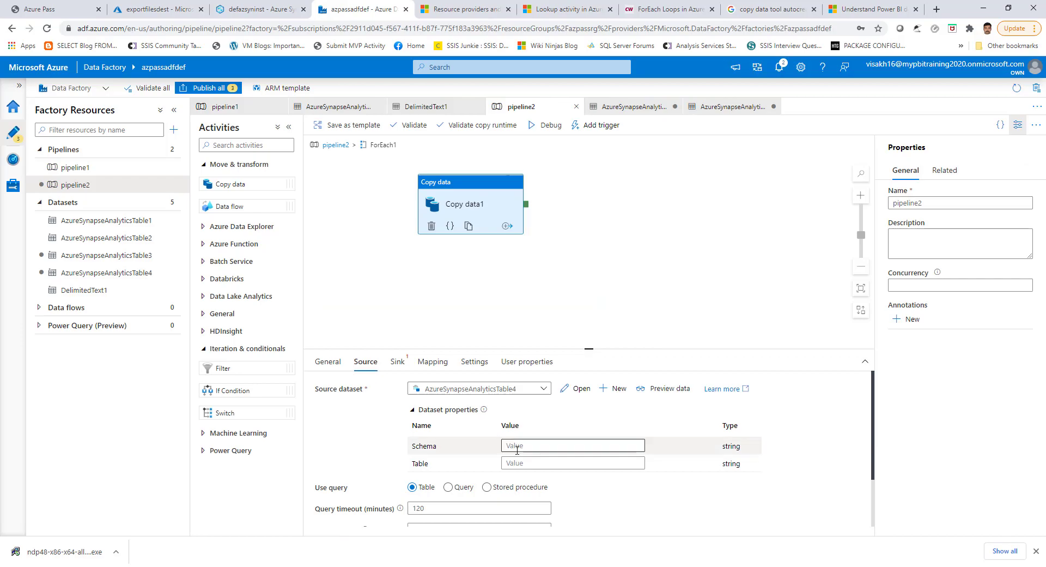
click(524, 446)
click(534, 456)
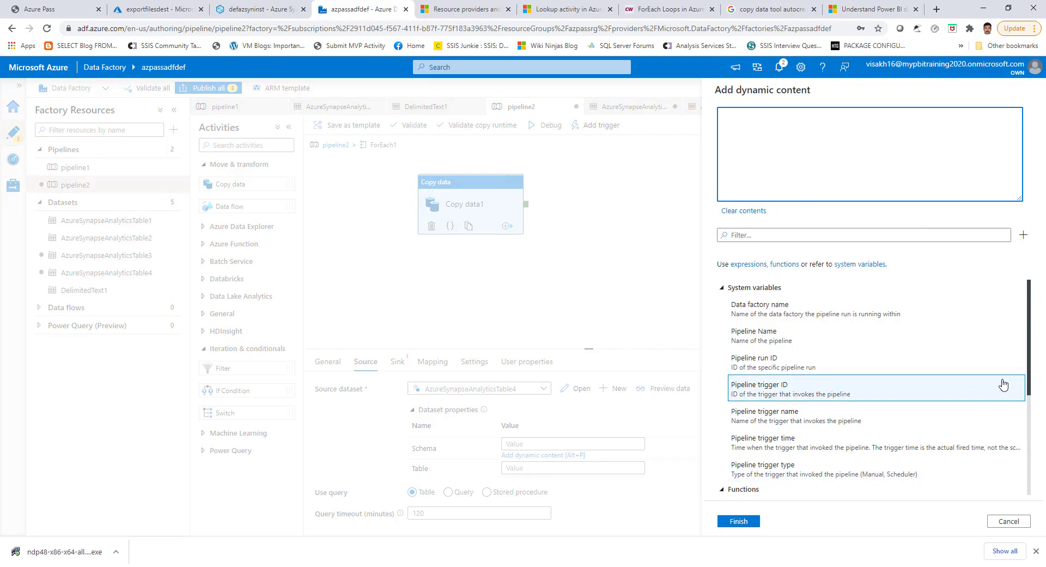
scroll(1020, 477, down, 3)
scroll(1020, 478, down, 1)
click(746, 482)
text(.schemaname)
click(738, 521)
click(545, 461)
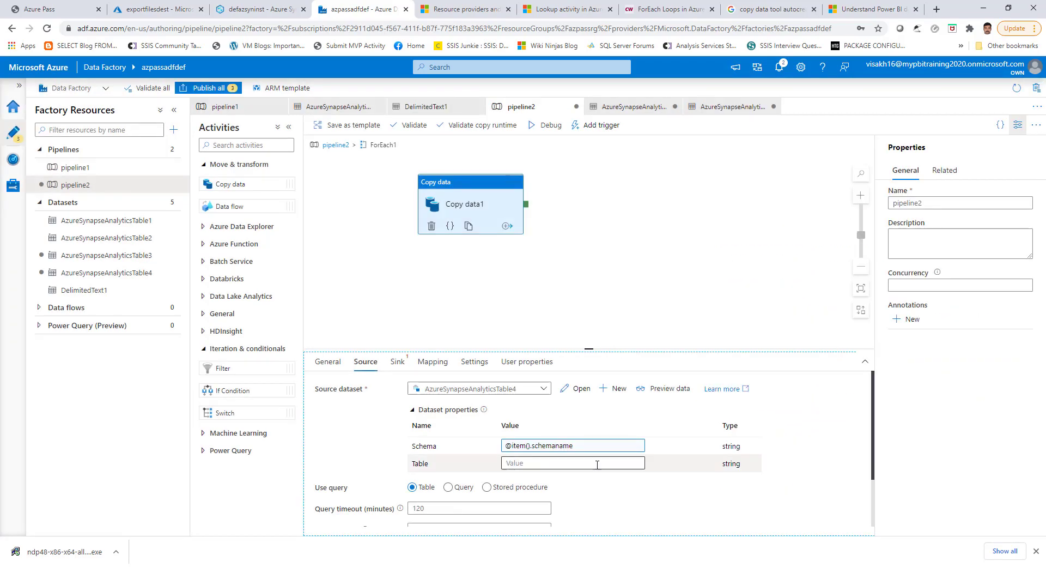
click(580, 473)
text(@item().)
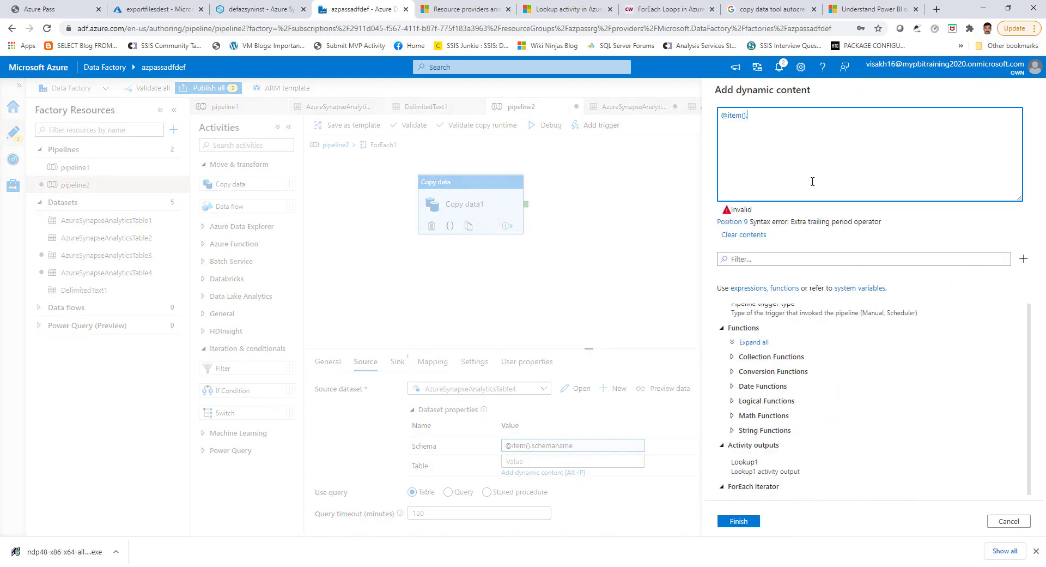
text(tablename)
click(738, 521)
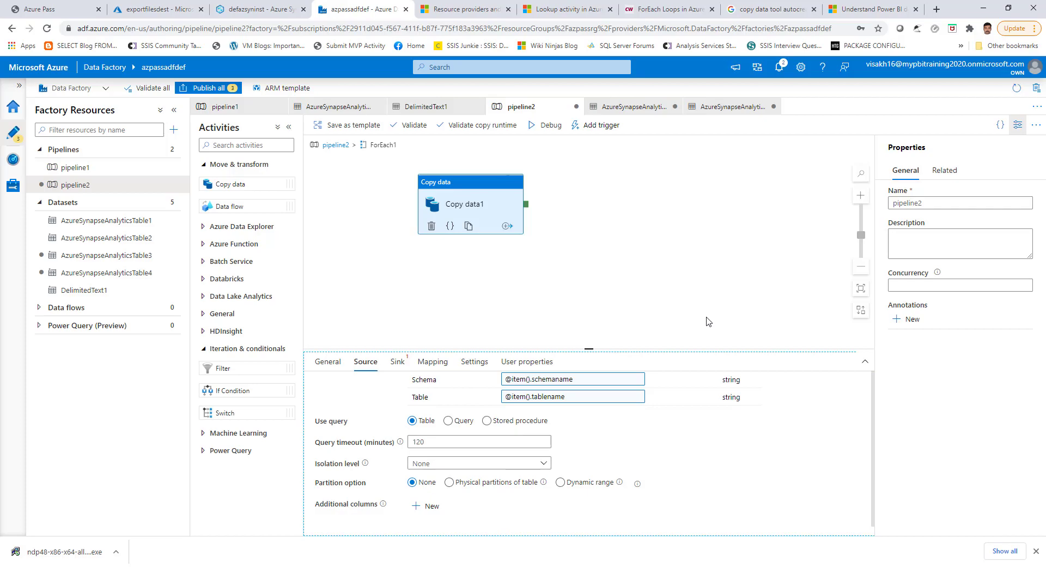
Create an Azure Data Lake Storage Gen2 sink dataset for Copy data1 in DelimitedText format, with the first row as header
click(397, 362)
click(575, 389)
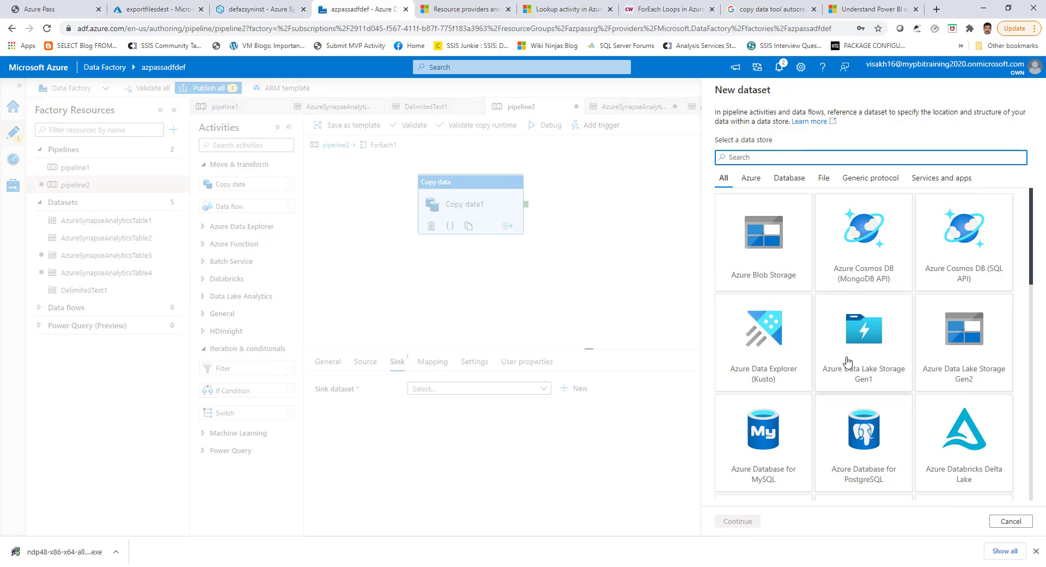
click(971, 361)
click(739, 521)
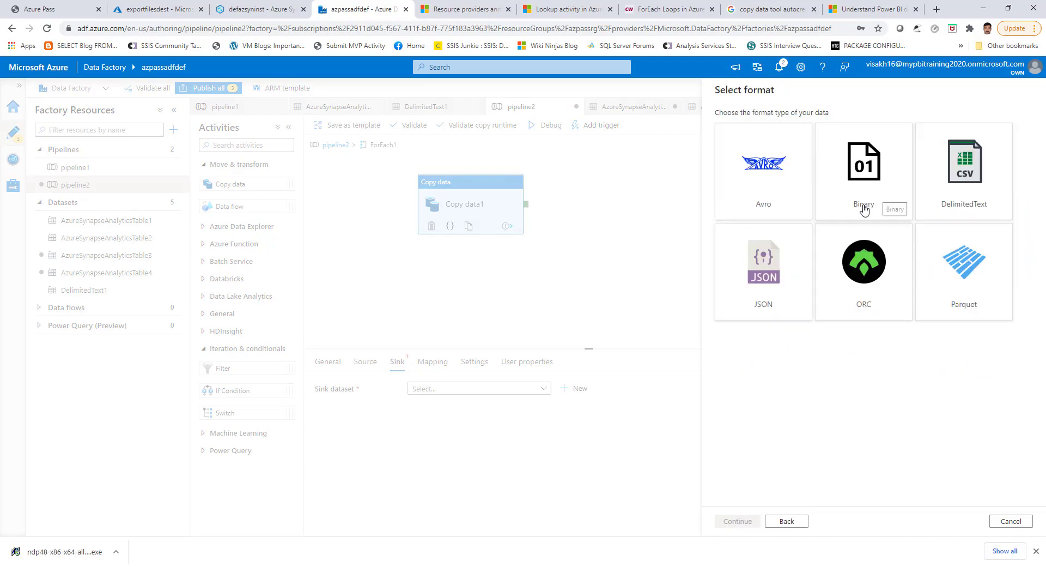
click(945, 176)
click(737, 521)
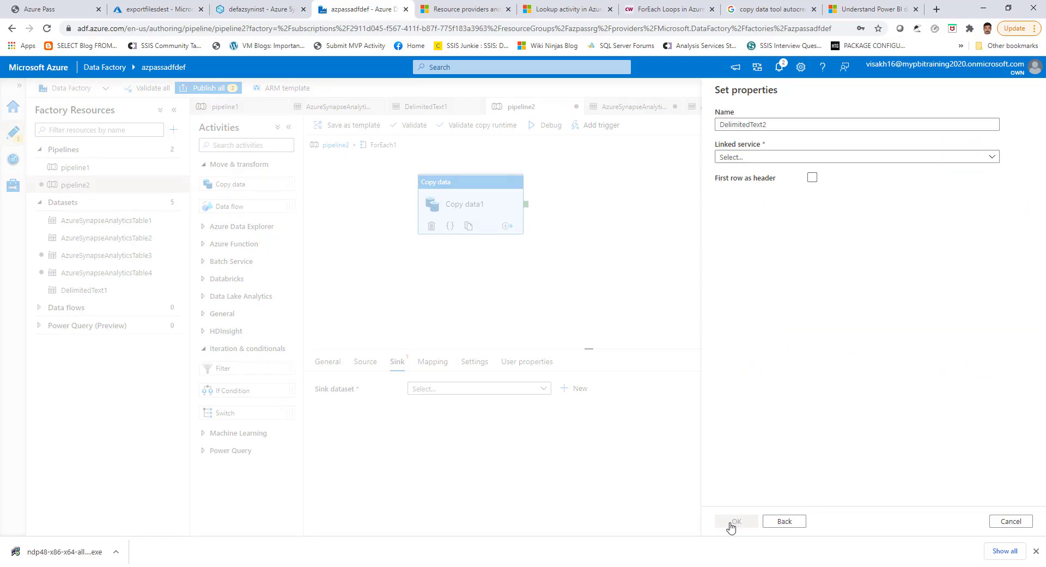
click(812, 178)
Create a linked service to the filestrgdef storage account after testing its connection, and finish creating the sink dataset with it
click(801, 157)
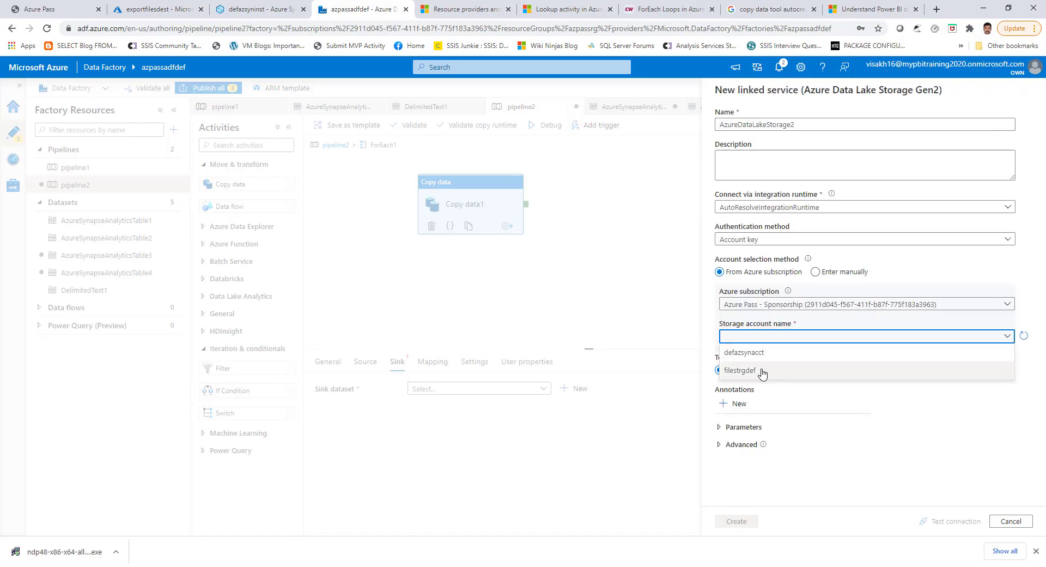
click(759, 368)
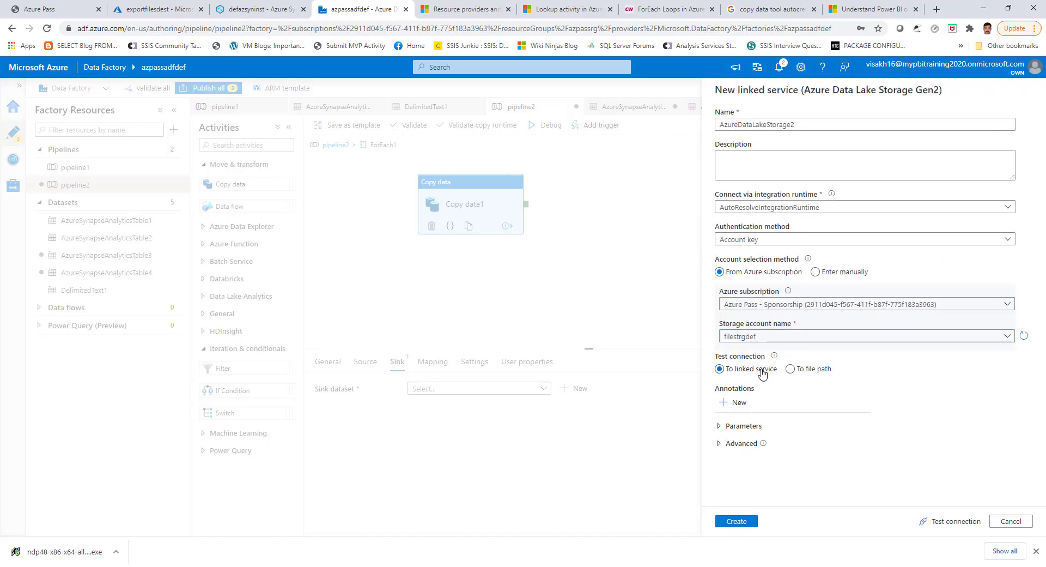
click(953, 522)
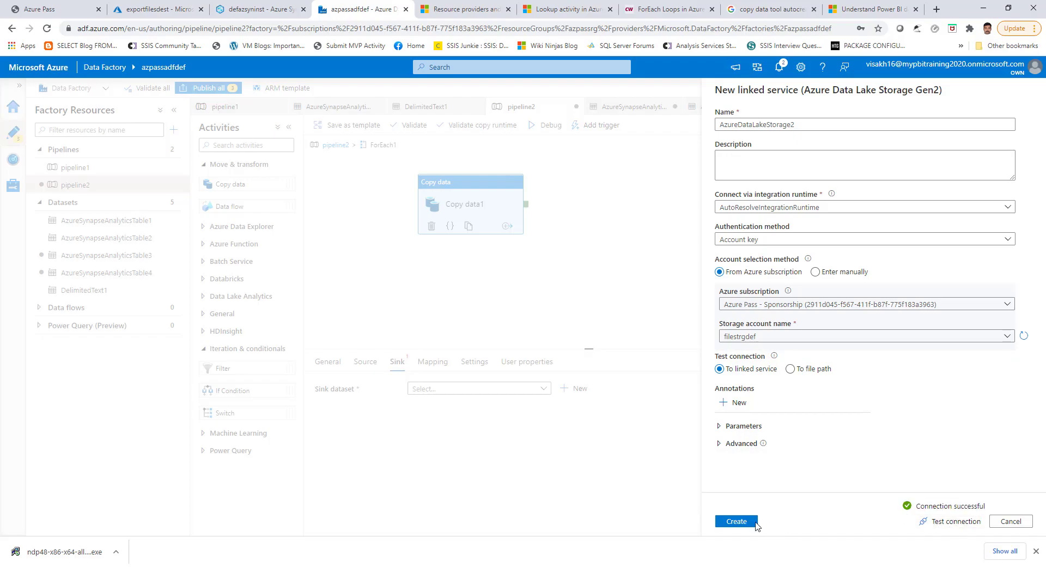
click(728, 523)
click(740, 524)
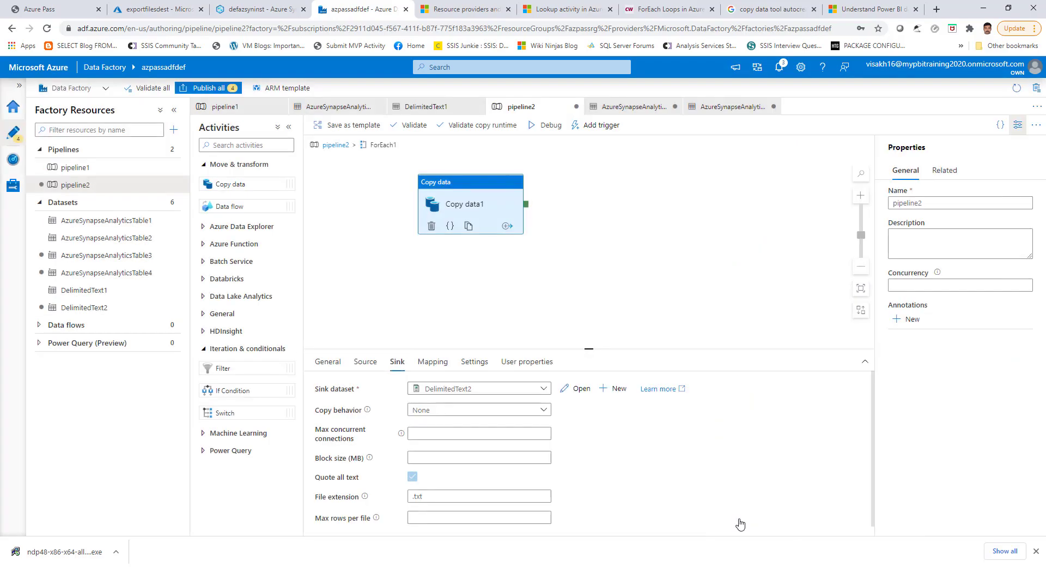
Open the DelimitedText2 sink dataset and add a string parameter named Filename
click(580, 388)
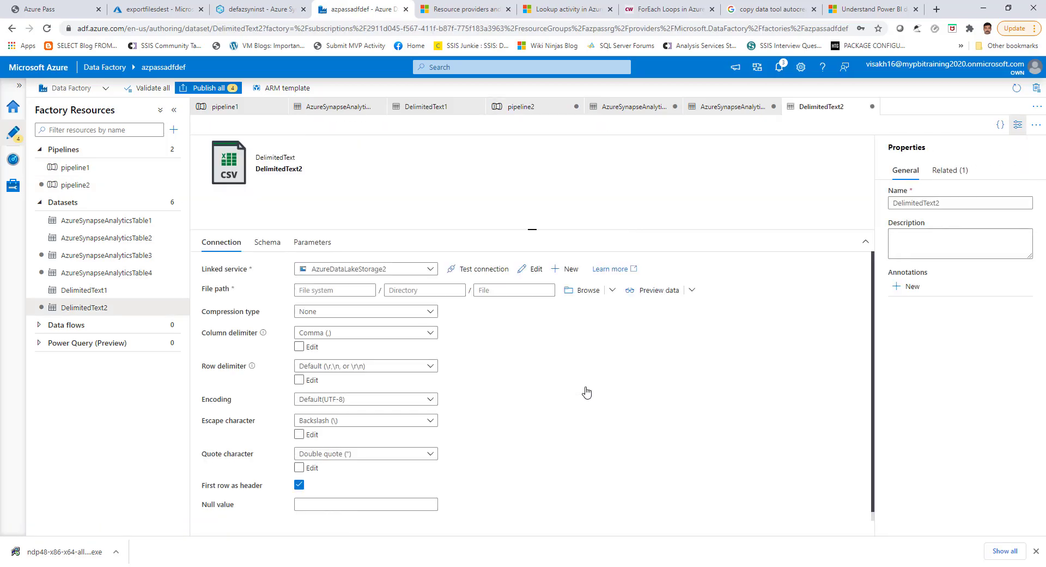
click(326, 242)
click(224, 267)
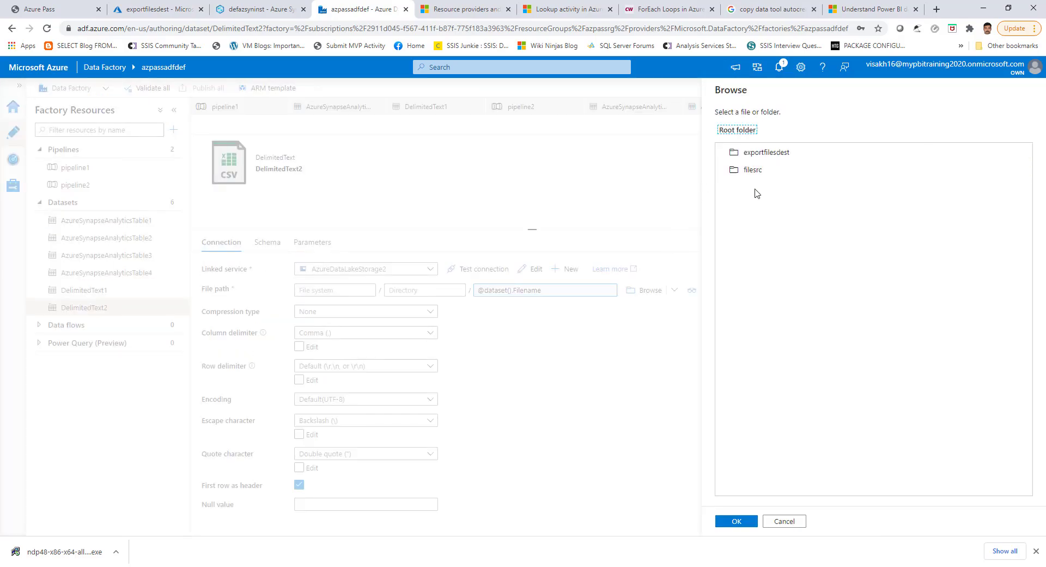
double_click(776, 154)
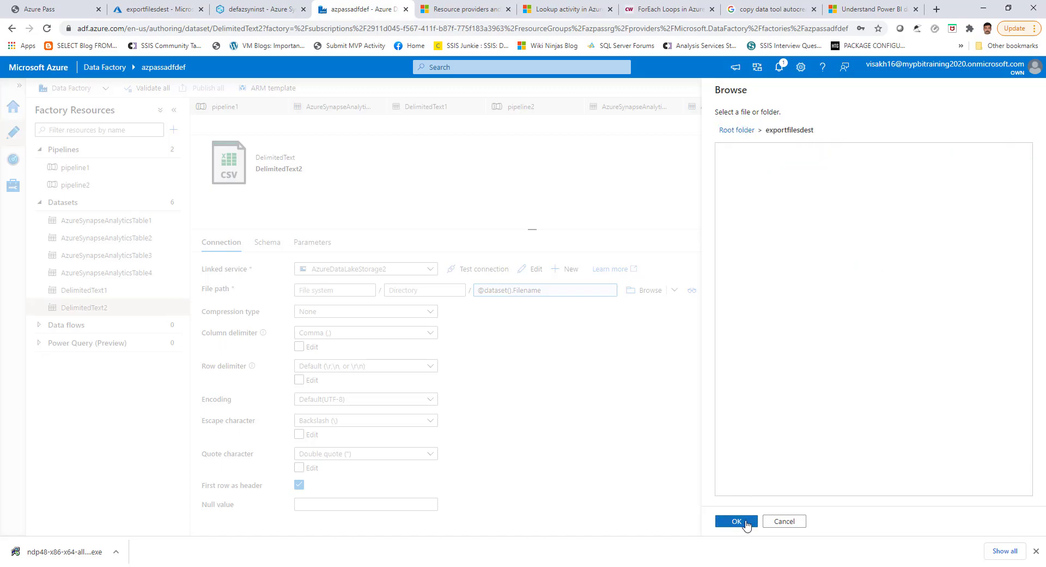
click(746, 523)
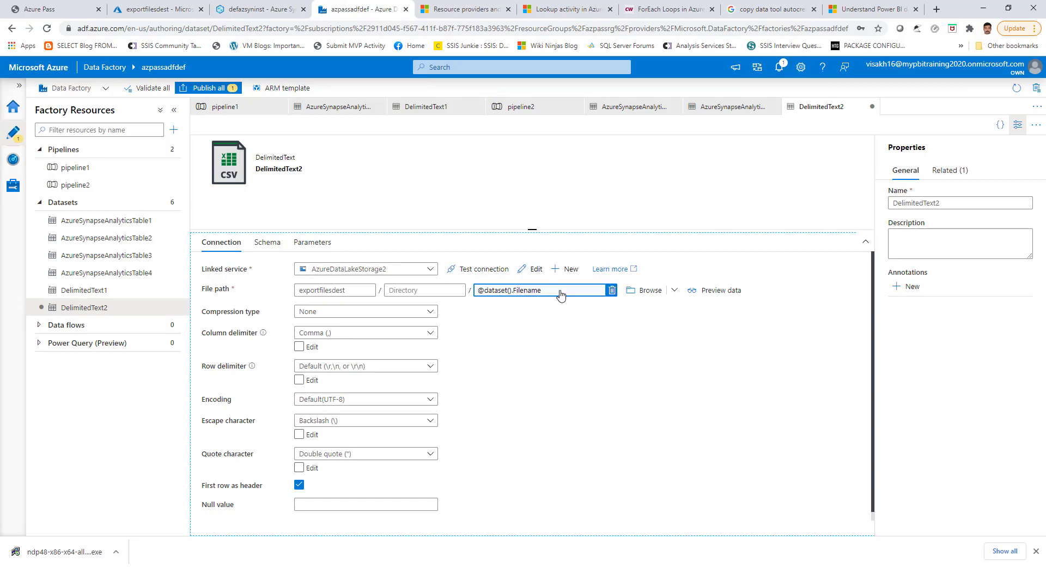
click(560, 293)
click(697, 524)
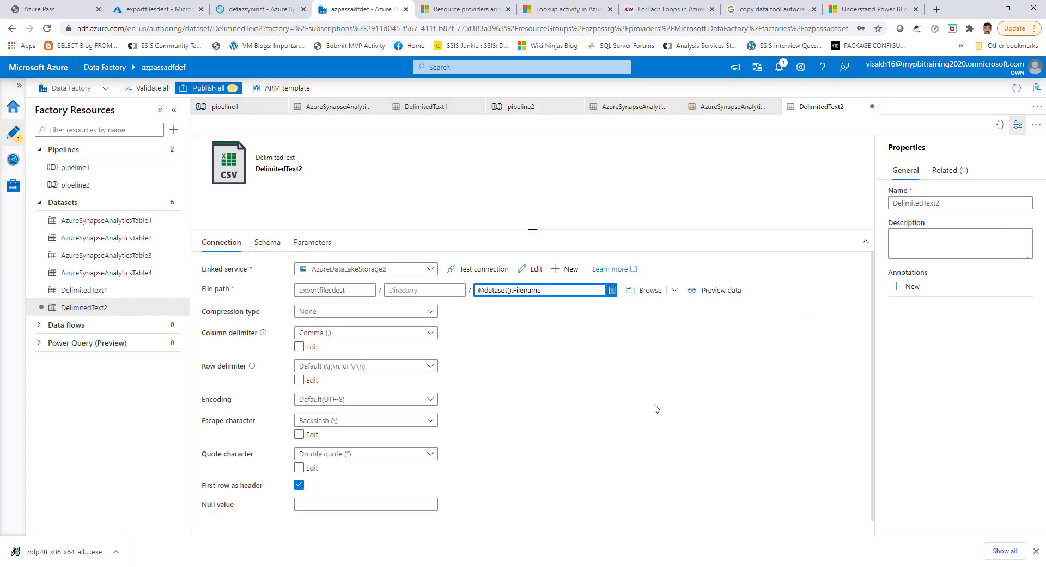
click(656, 409)
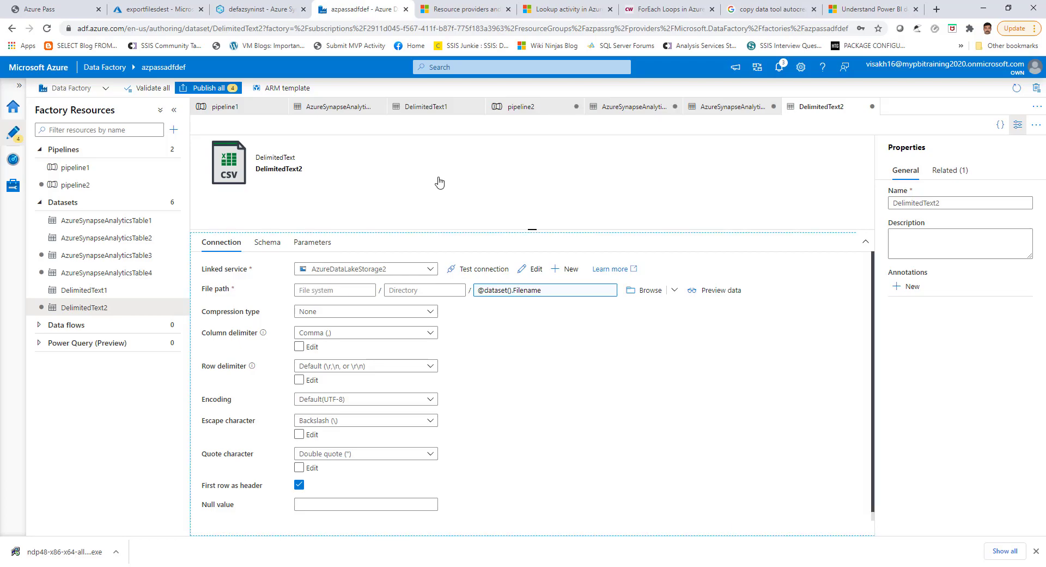
click(541, 107)
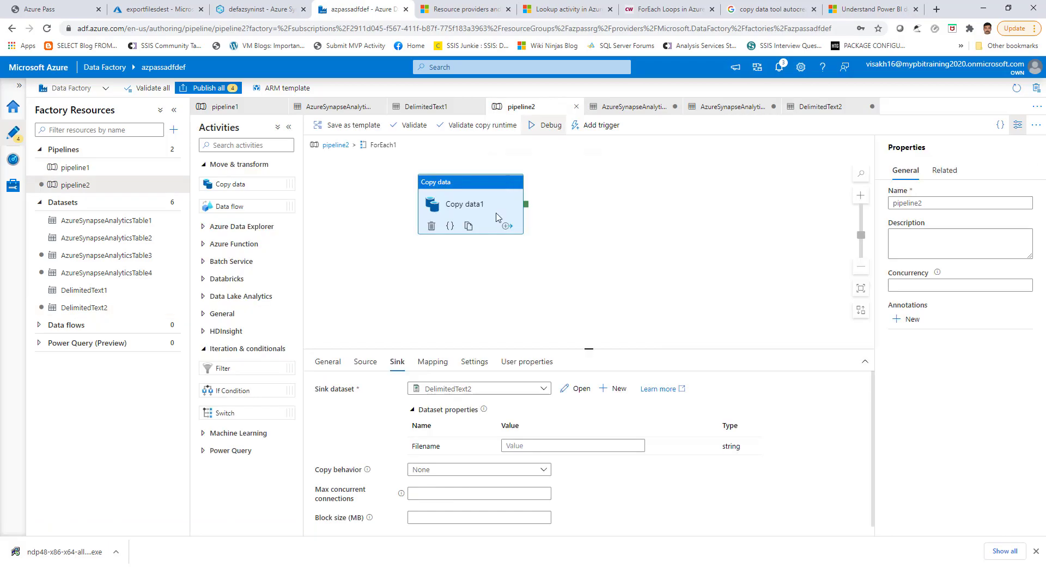
click(541, 447)
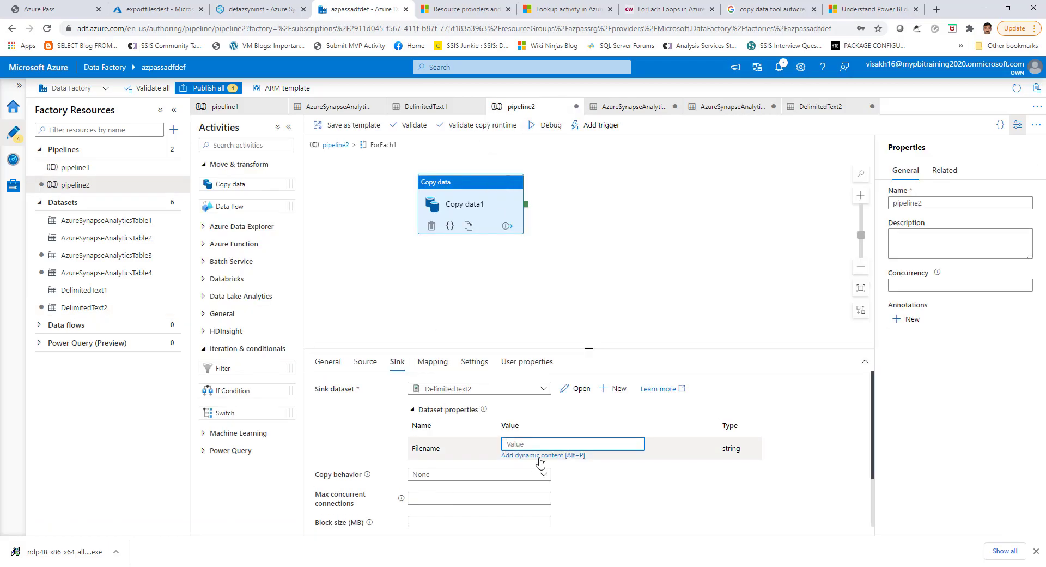
click(540, 456)
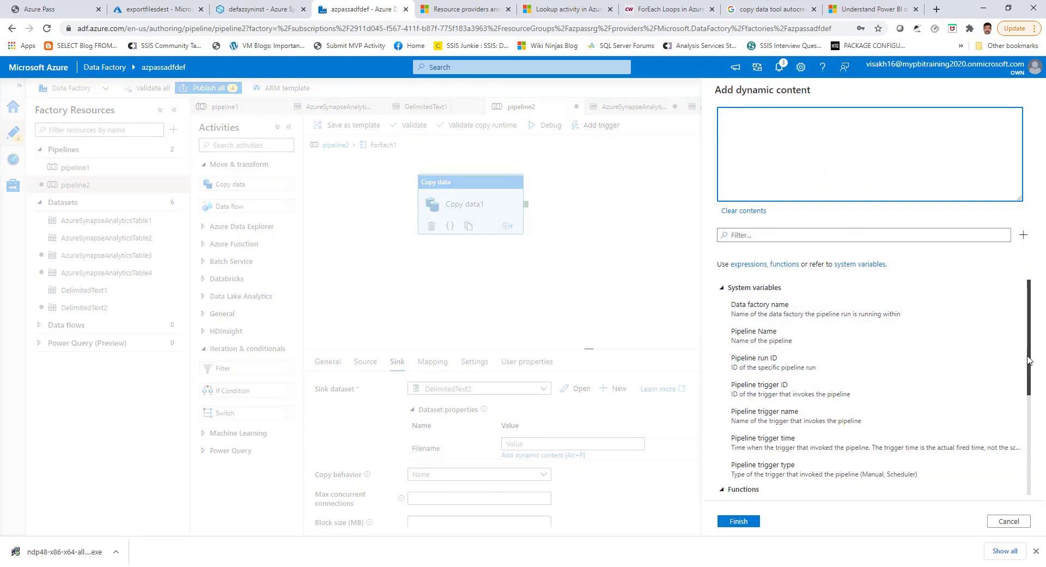
scroll(1028, 360, down, 5)
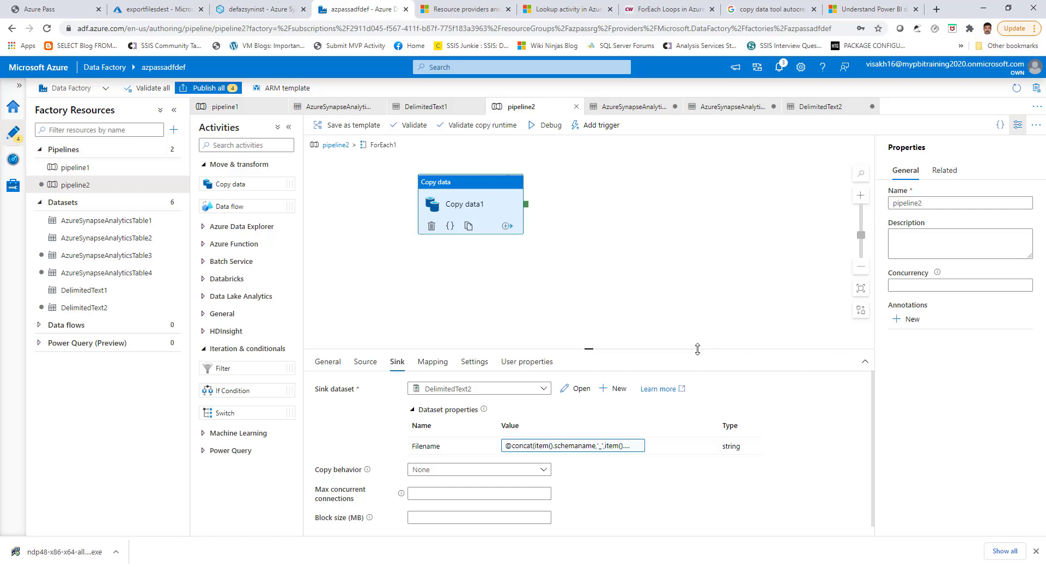
click(572, 445)
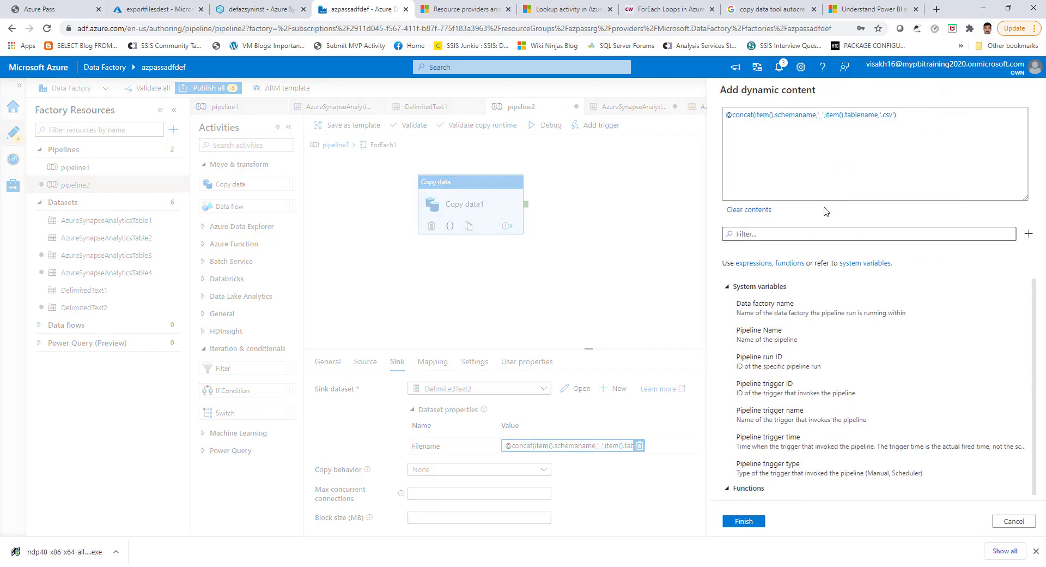
click(753, 522)
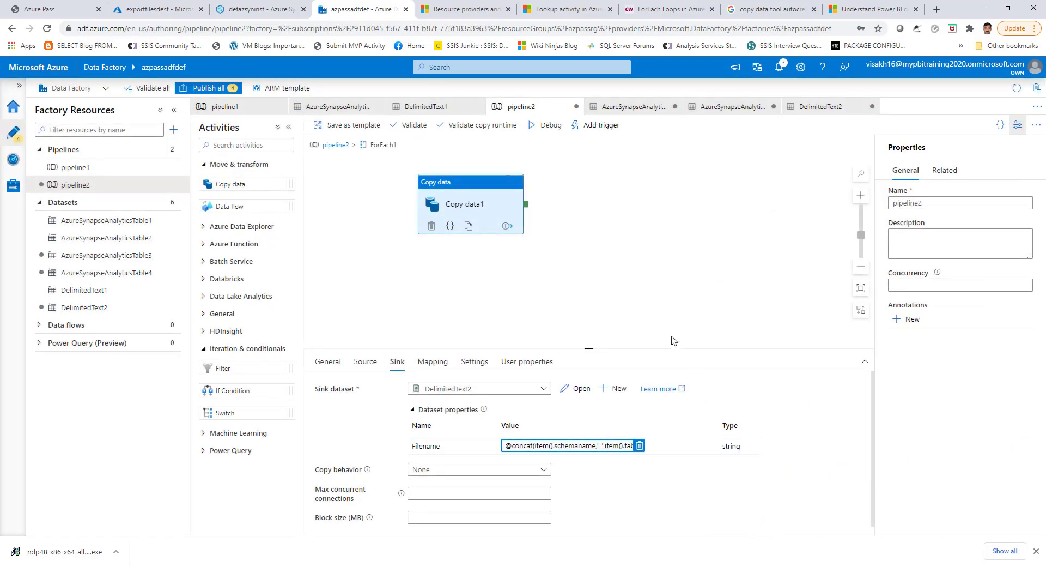
Validate pipeline2 and publish all pending changes to the data factory
click(418, 124)
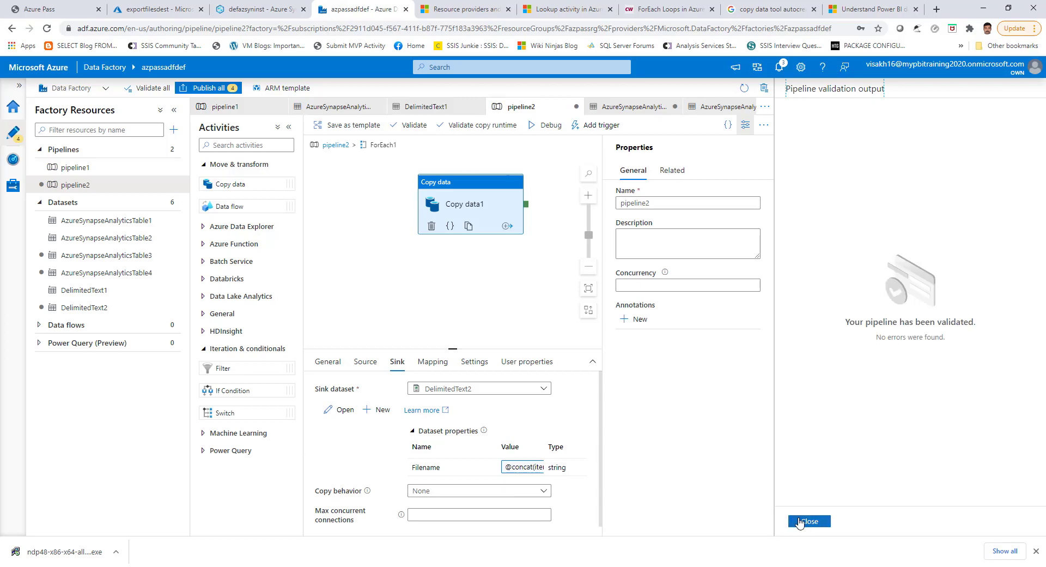
click(801, 521)
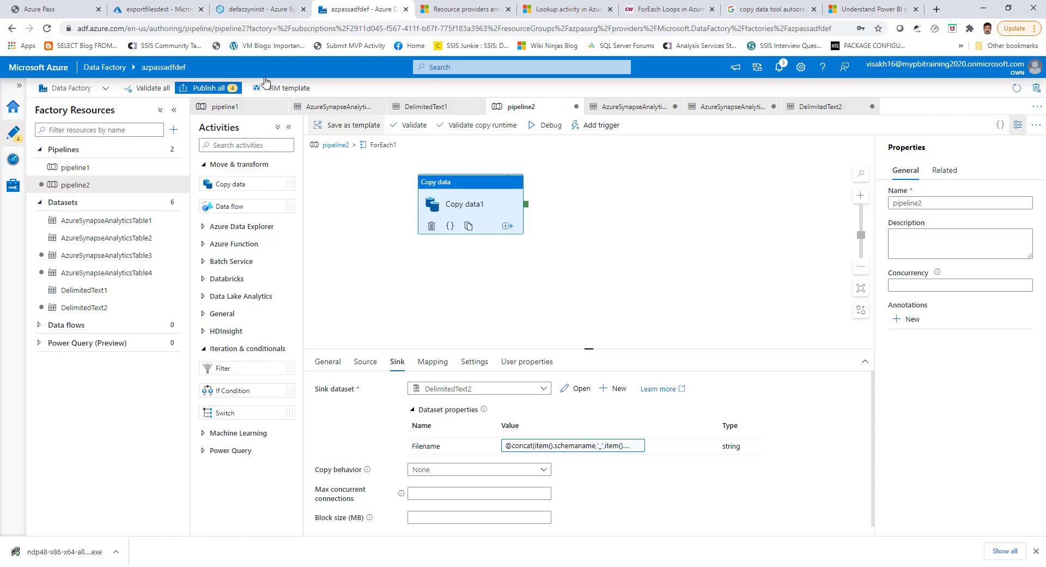
click(225, 88)
click(774, 521)
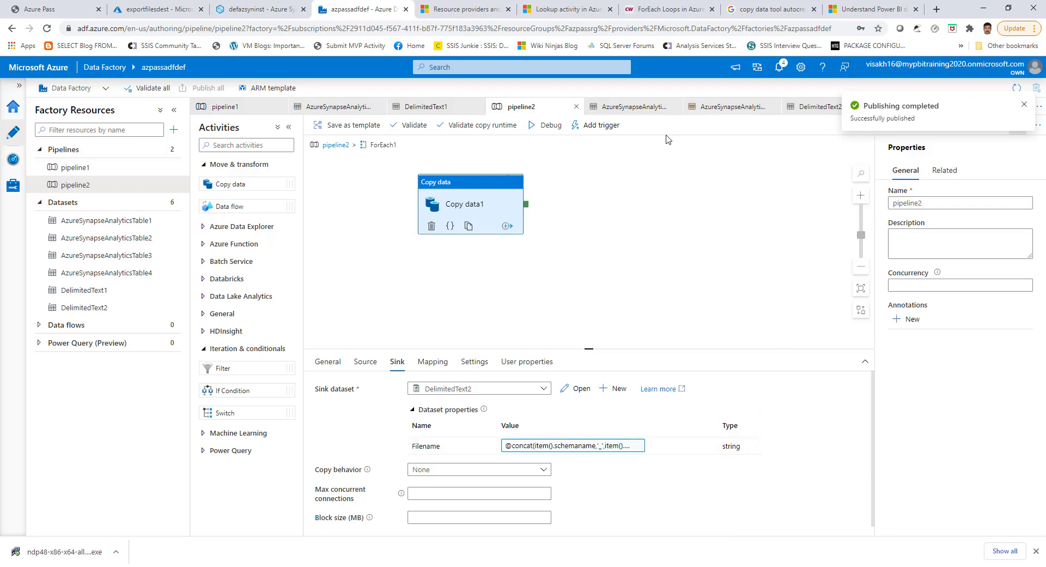
Trigger an on-demand run of the published pipeline2 and refresh the pipeline runs list to check its status
click(599, 126)
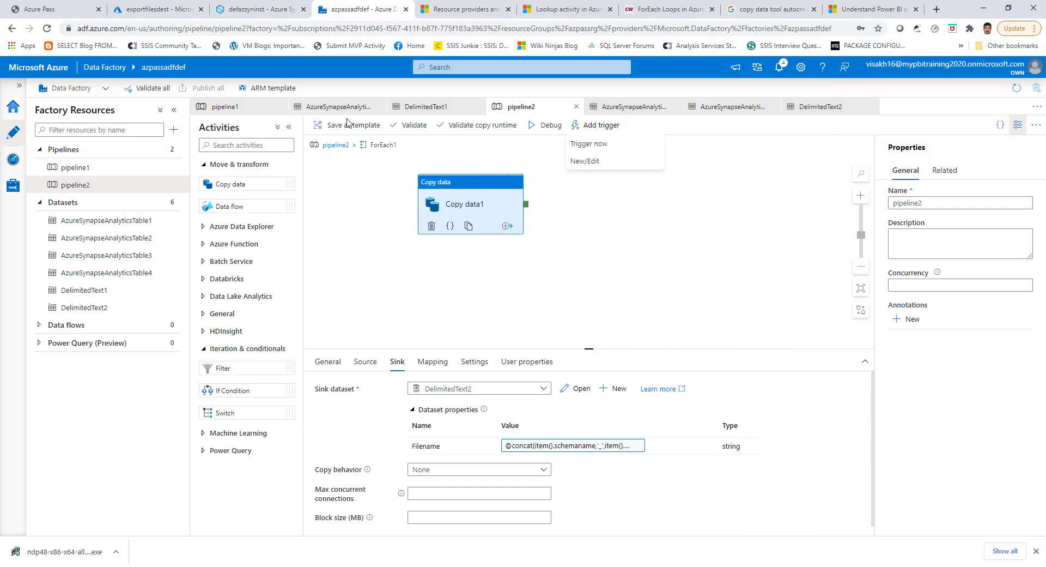
click(335, 145)
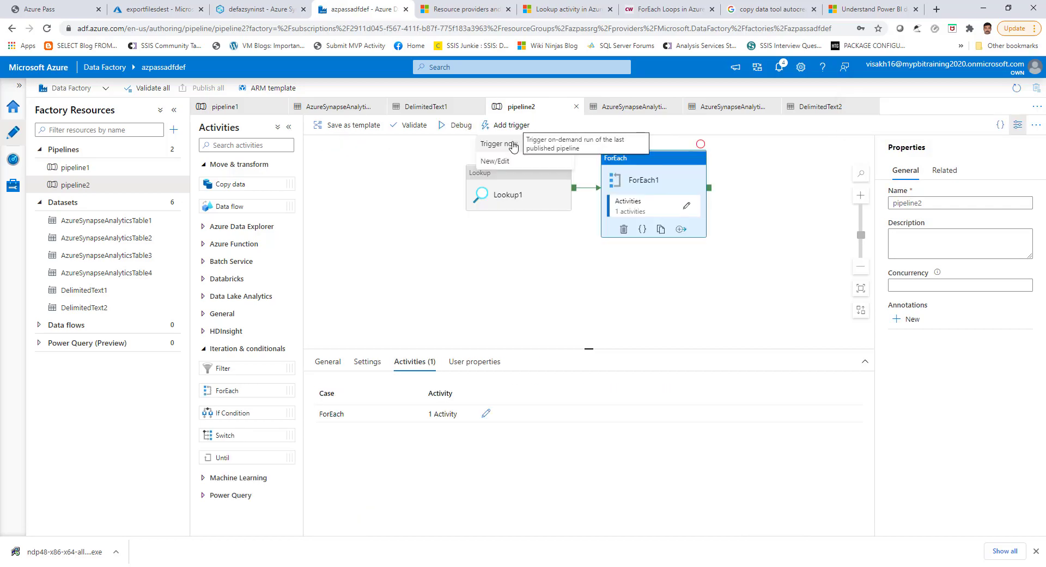
click(512, 145)
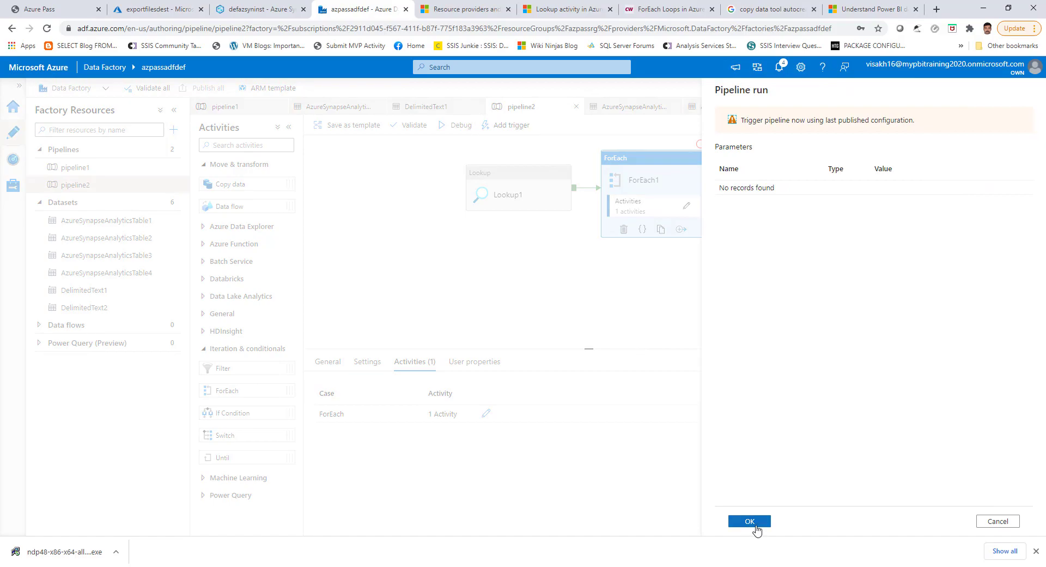
click(755, 524)
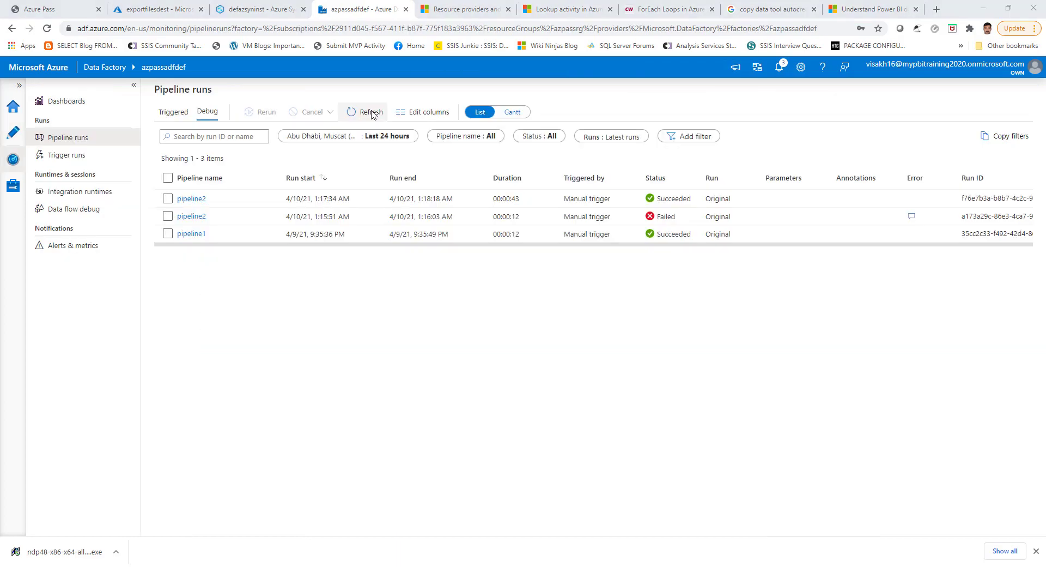
click(366, 111)
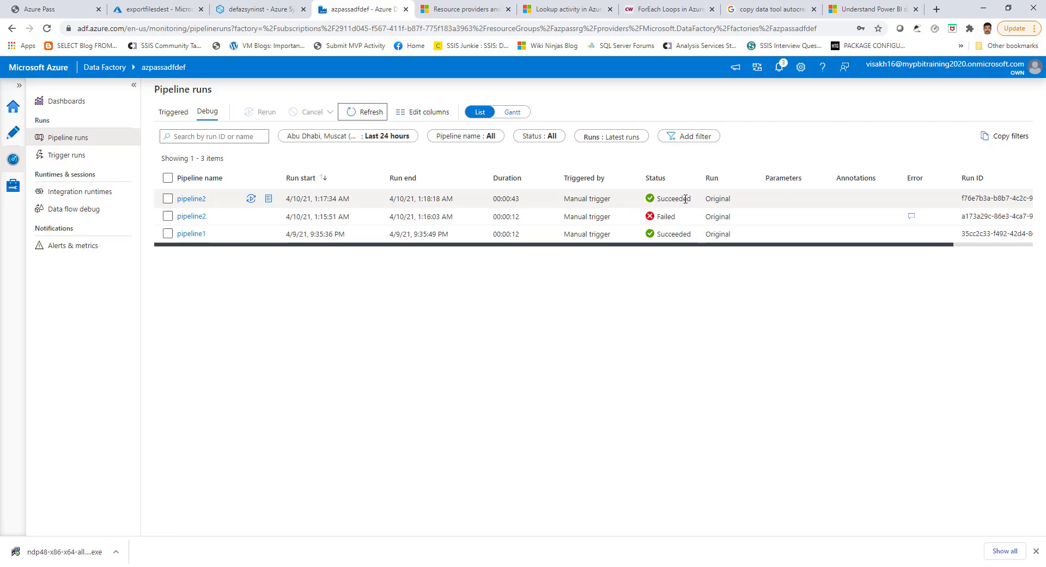
click(373, 111)
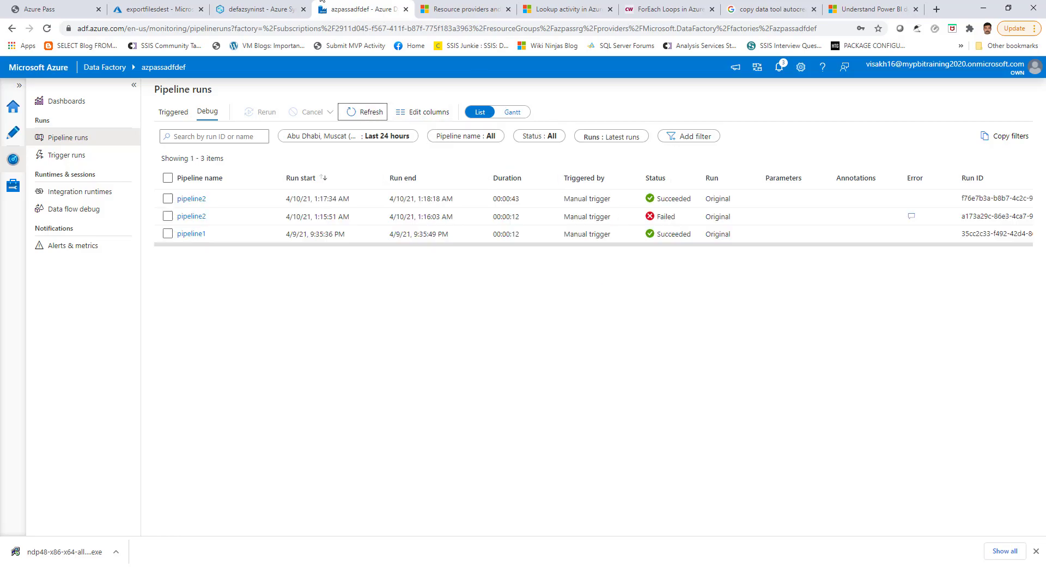
Refresh the exportfilesdest container in the Azure portal and compare its files with the production tables queried in Synapse
click(169, 6)
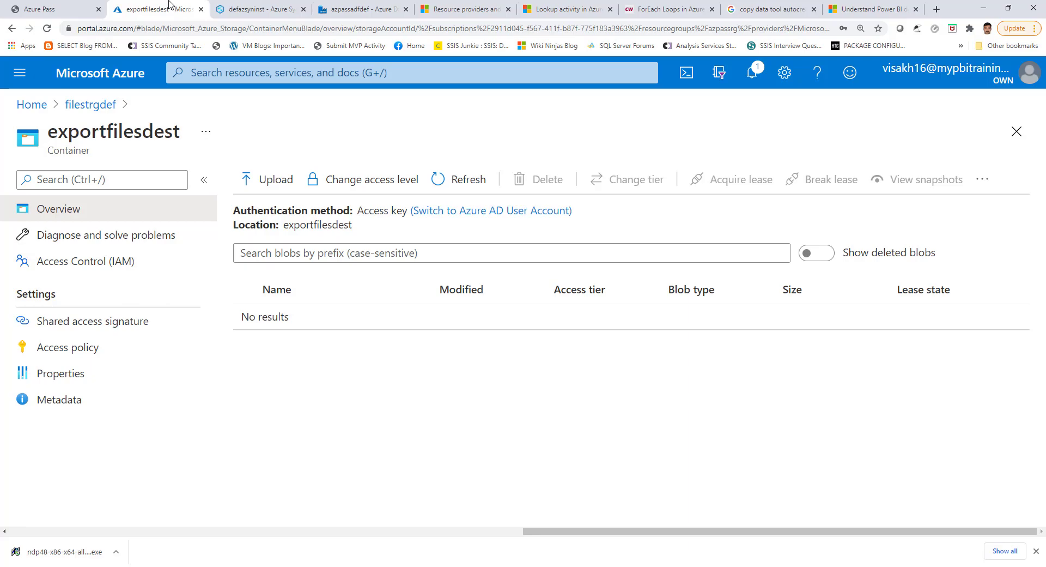
click(467, 178)
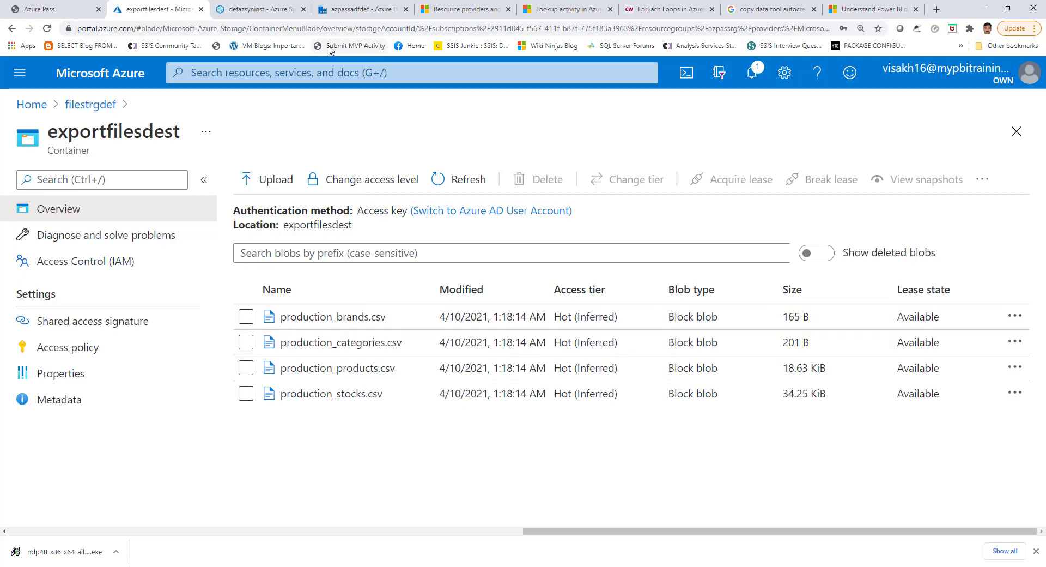
click(256, 9)
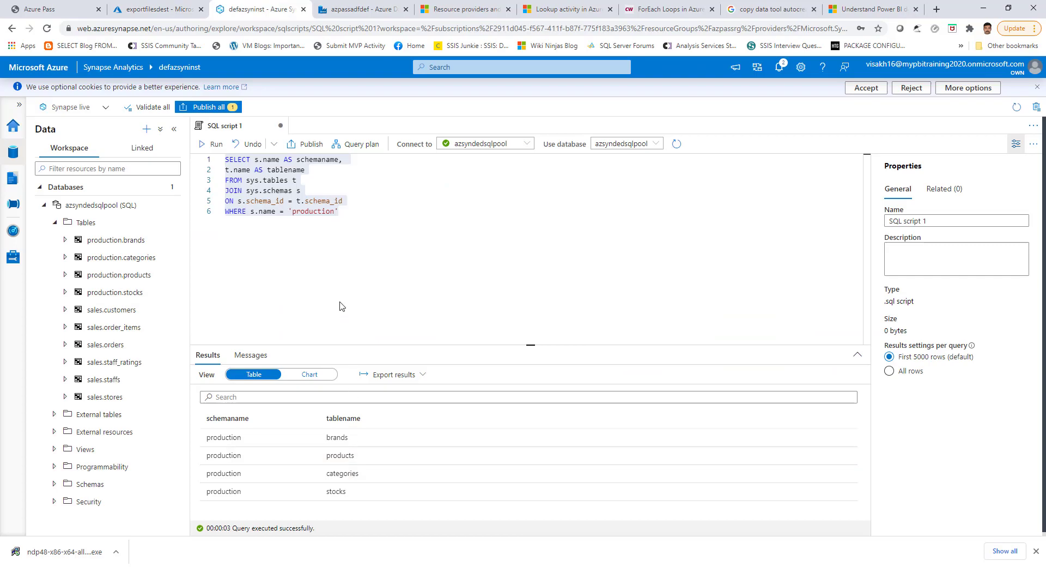
click(196, 8)
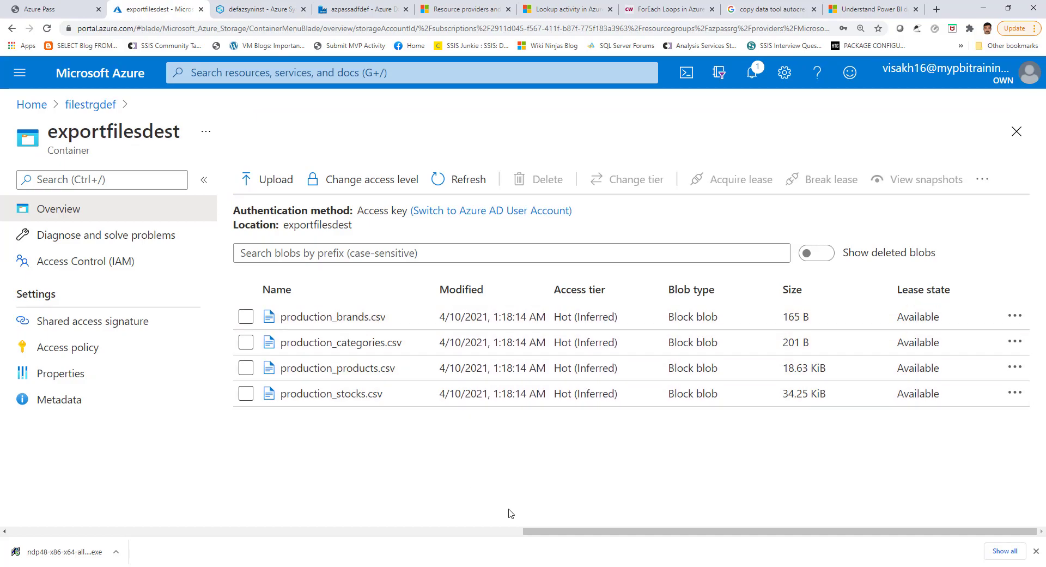
Switch to Azure Storage Explorer and open production_categories.csv from exportfilesdest, accepting the untrusted extension warning
key(alt+Tab)
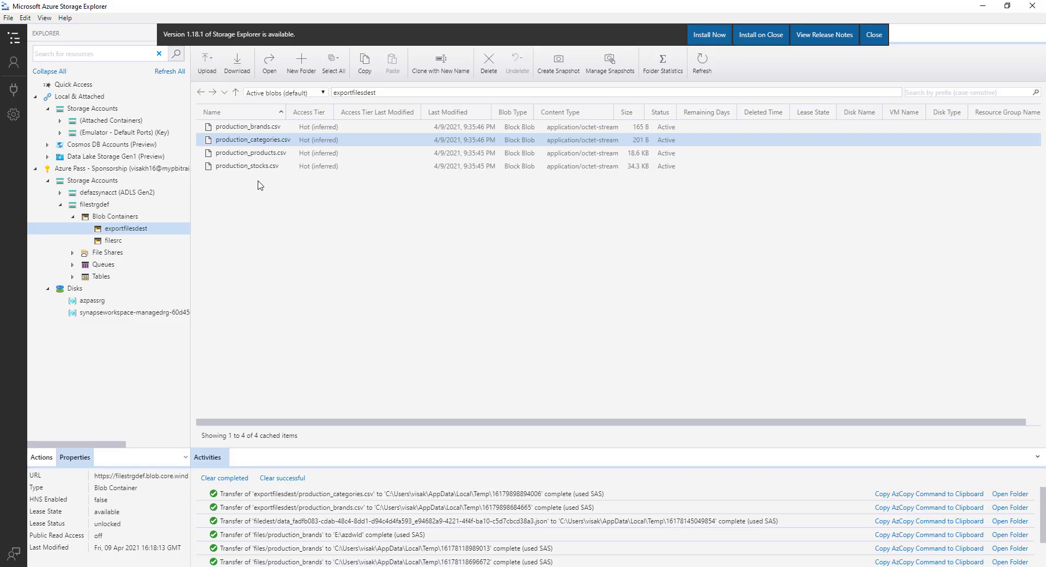
double_click(254, 140)
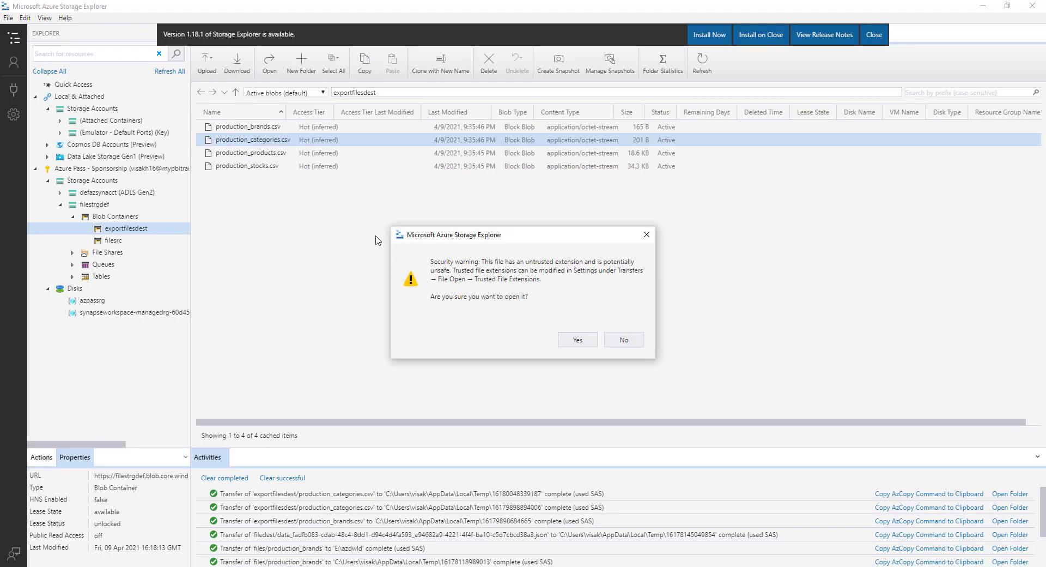
click(575, 338)
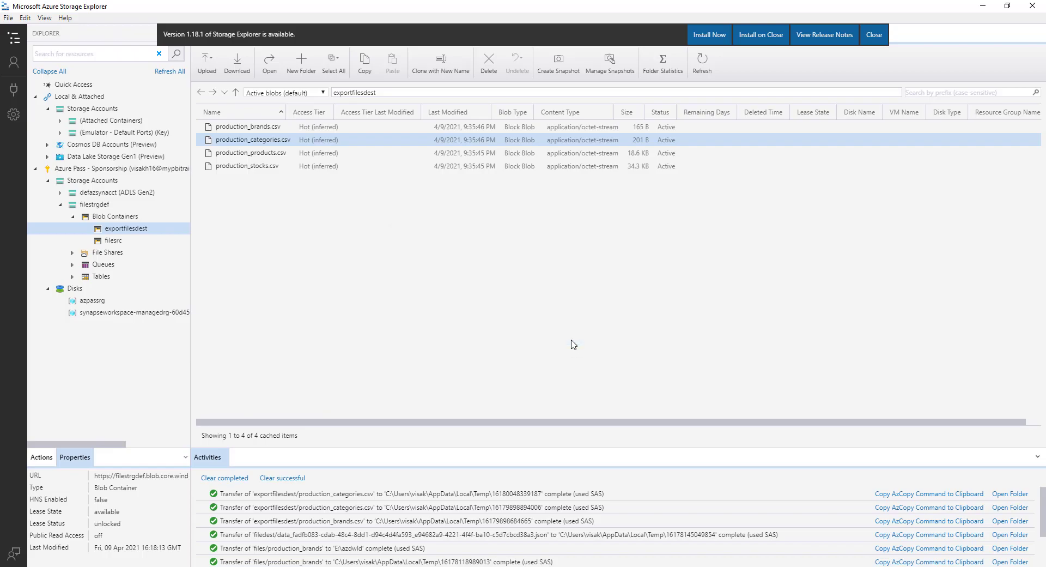